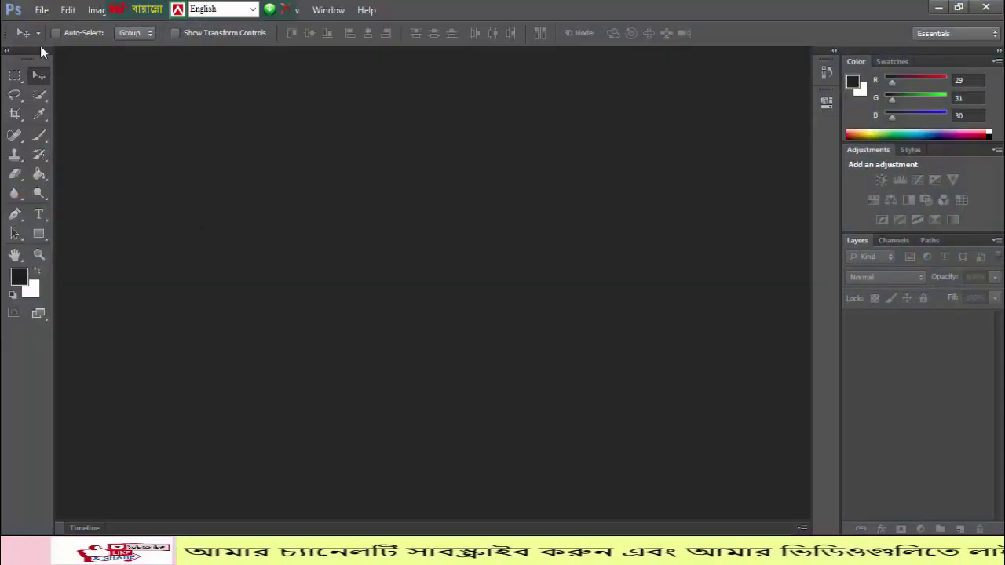
Open pexels-misha-voguel-4407897.jpg from the Downloads folder.
{"action": "left_click", "coordinate": [41, 9]}
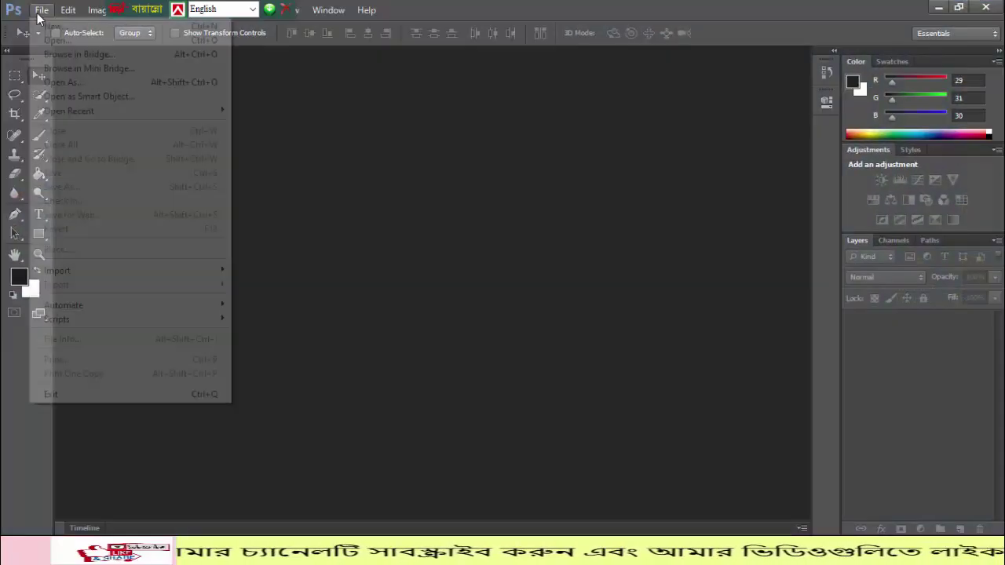
{"action": "left_click", "coordinate": [68, 40]}
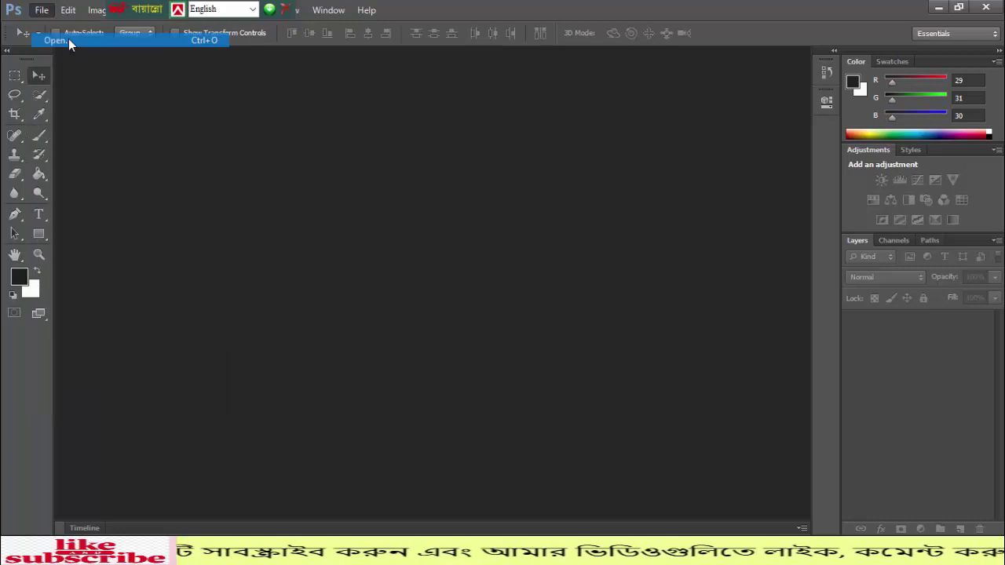
{"action": "double_click", "coordinate": [408, 186]}
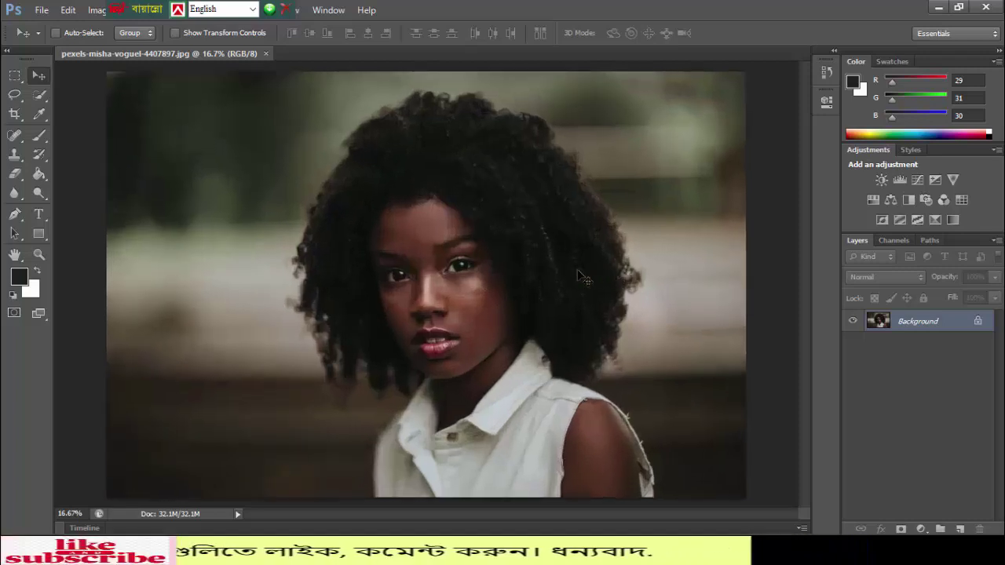
Zoom the portrait to 25% and centre the face in the window.
{"action": "key", "text": "ctrl+plus"}
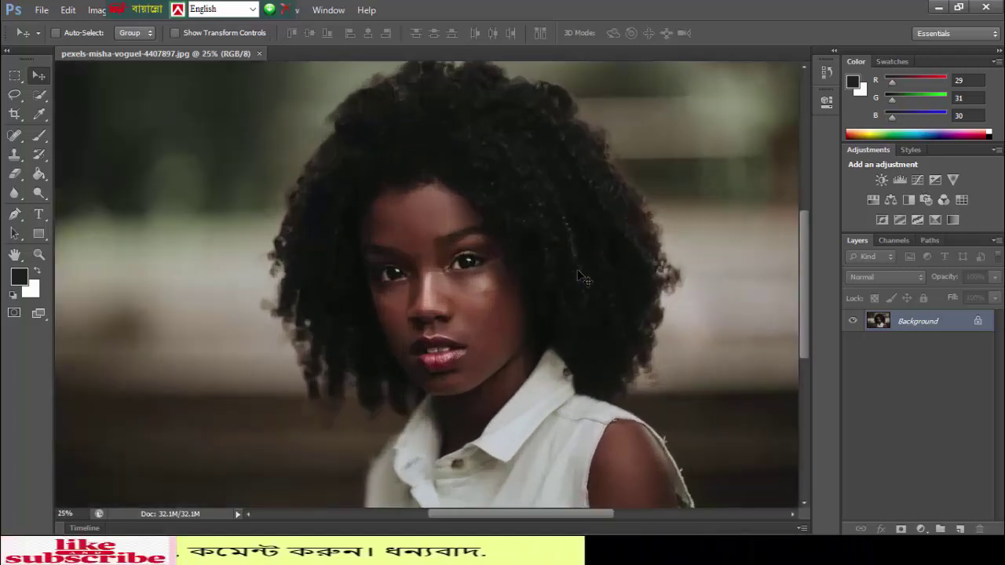
{"action": "scroll", "coordinate": [489, 273], "scroll_direction": "up", "scroll_amount": 3}
{"action": "scroll", "coordinate": [487, 285], "scroll_direction": "down", "scroll_amount": 2}
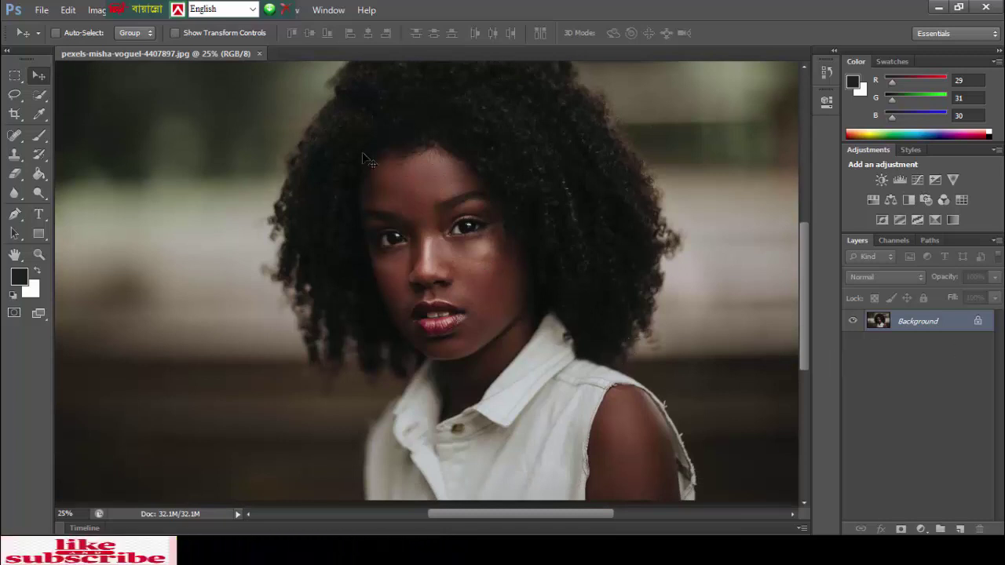
{"action": "scroll", "coordinate": [458, 237], "scroll_direction": "up", "scroll_amount": 2}
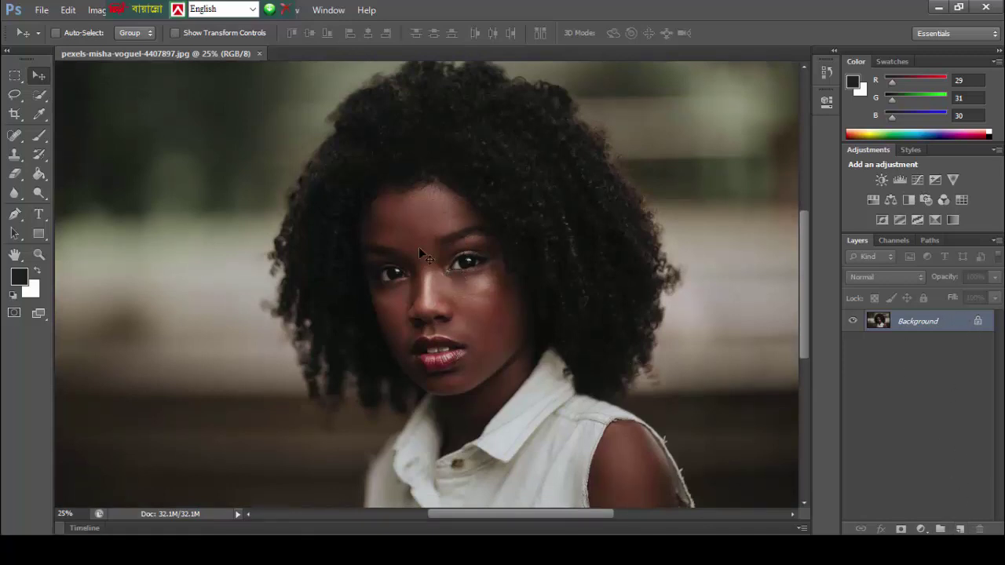
Add a new empty layer and set the foreground colour to light beige e8d5ac.
{"action": "left_click", "coordinate": [958, 529]}
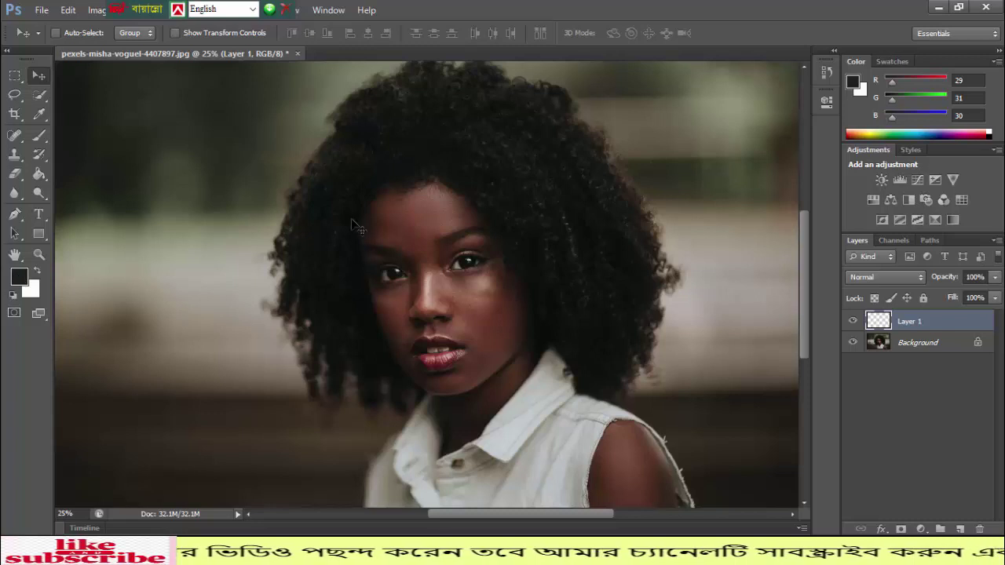
{"action": "left_click", "coordinate": [20, 276]}
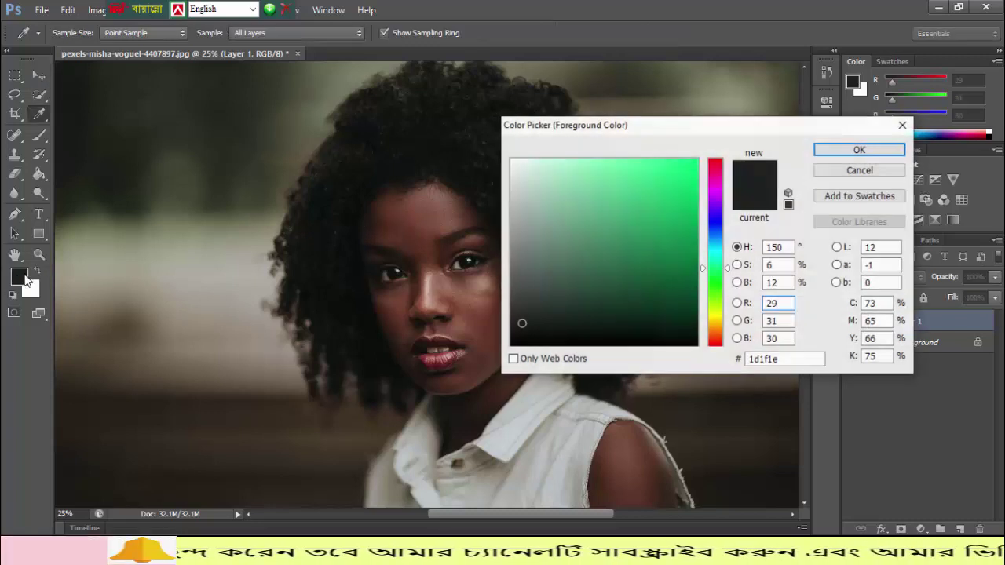
{"action": "left_click", "coordinate": [719, 324]}
{"action": "left_click_drag", "start_coordinate": [589, 208], "coordinate": [547, 171]}
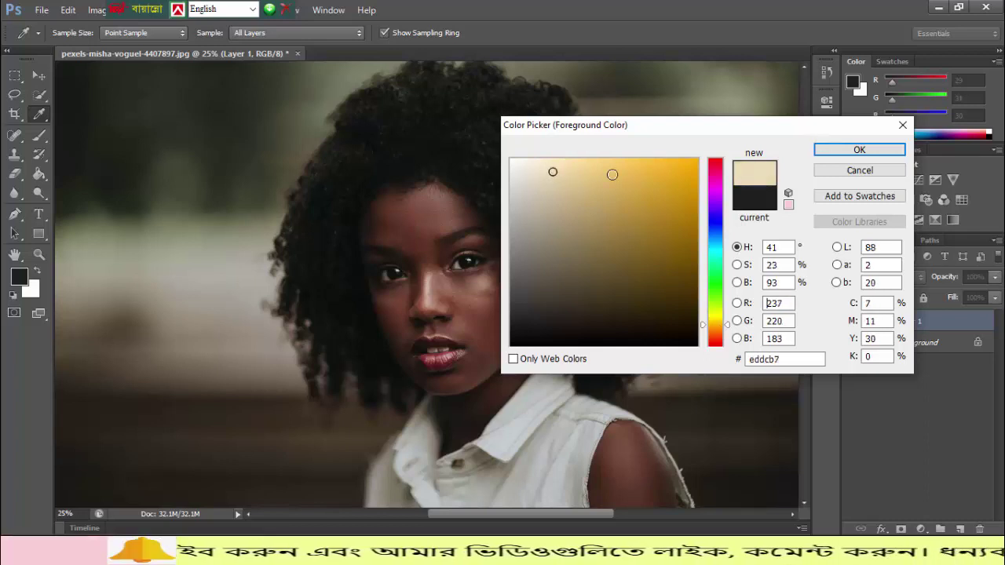
{"action": "left_click", "coordinate": [842, 146]}
Set Layer 1's blend mode to Soft Light.
{"action": "key", "text": "v"}
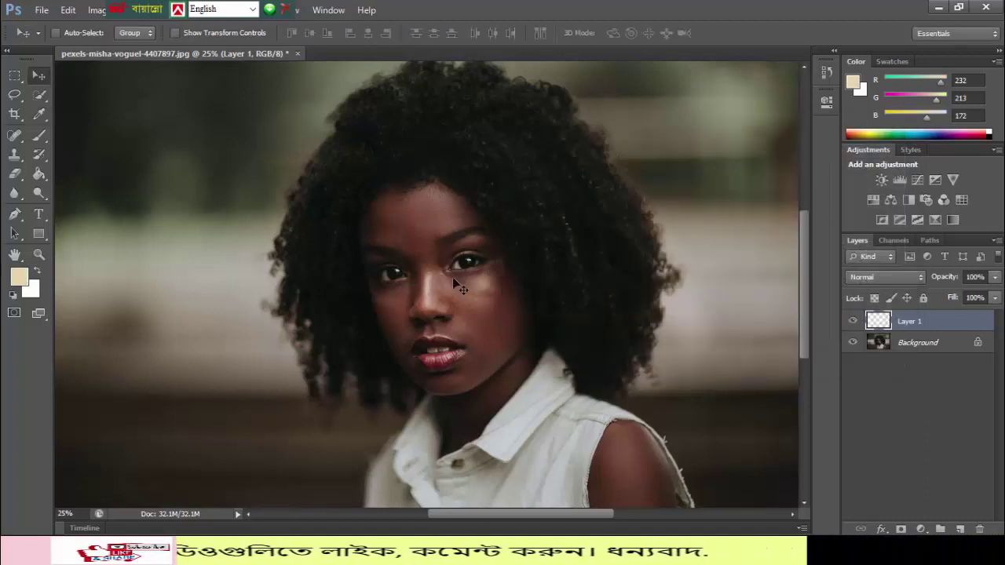
{"action": "left_click", "coordinate": [891, 276]}
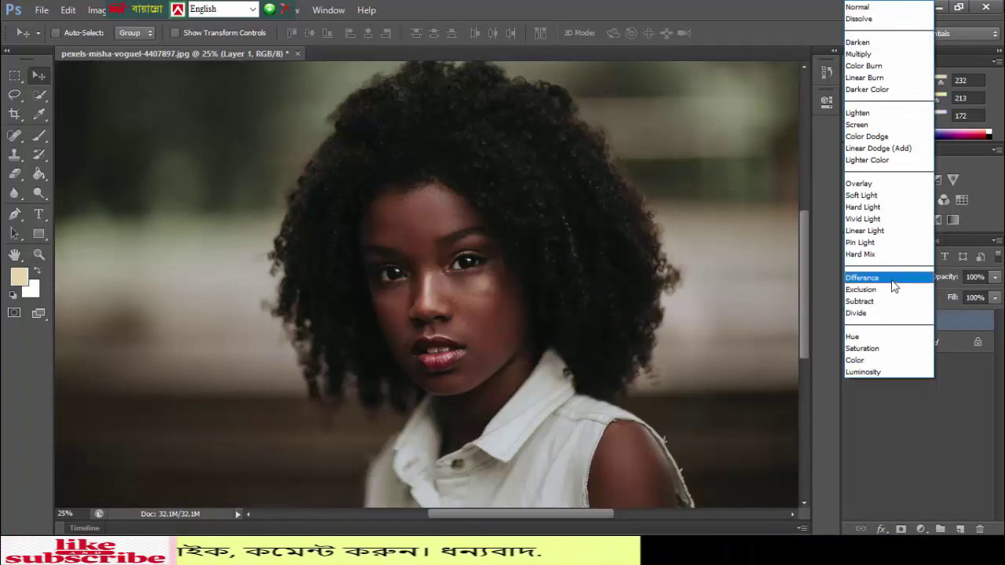
{"action": "left_click", "coordinate": [861, 195]}
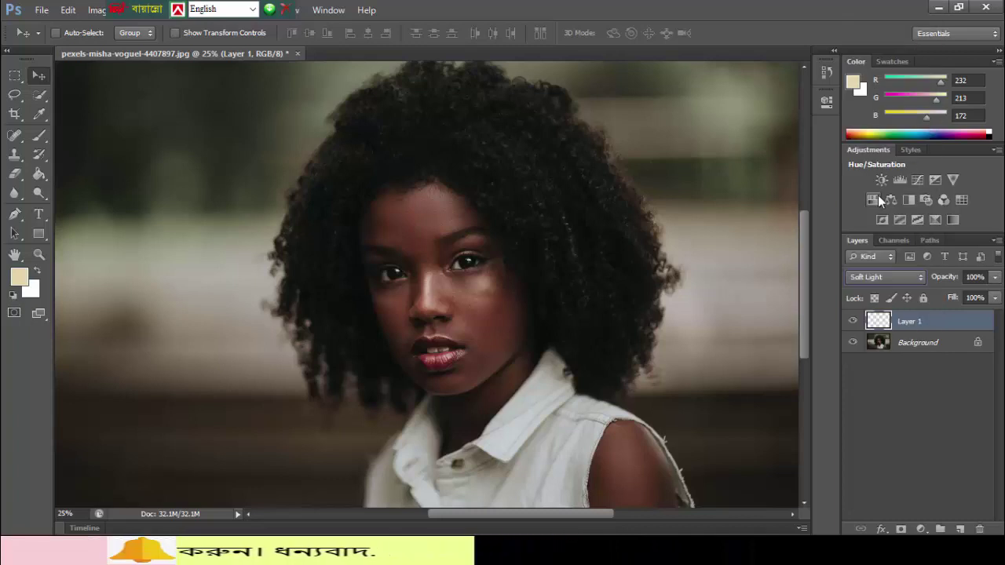
Zoom in and paint beige over the forehead and cheek with a smaller brush.
{"action": "left_click", "coordinate": [39, 136]}
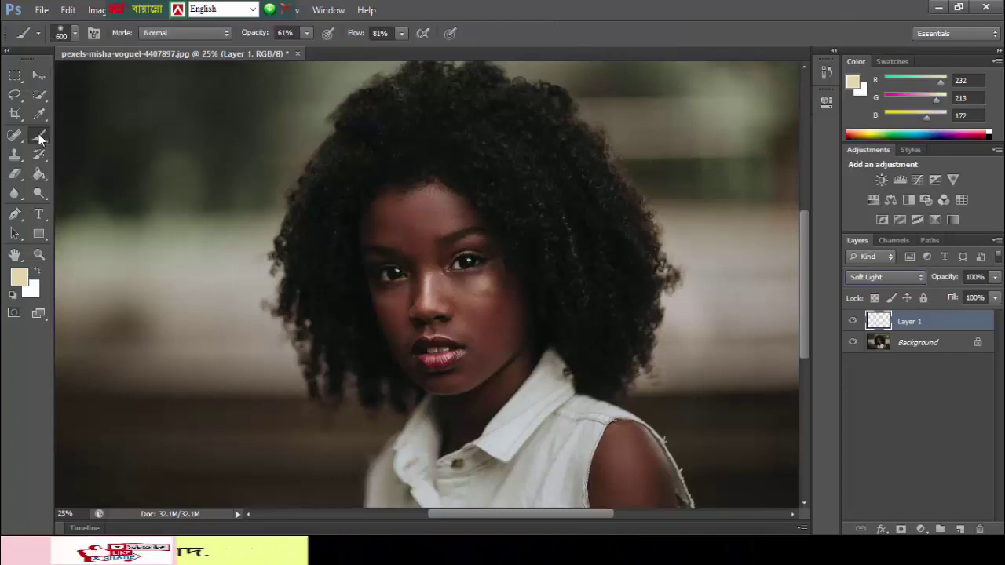
{"action": "key", "text": "ctrl+plus"}
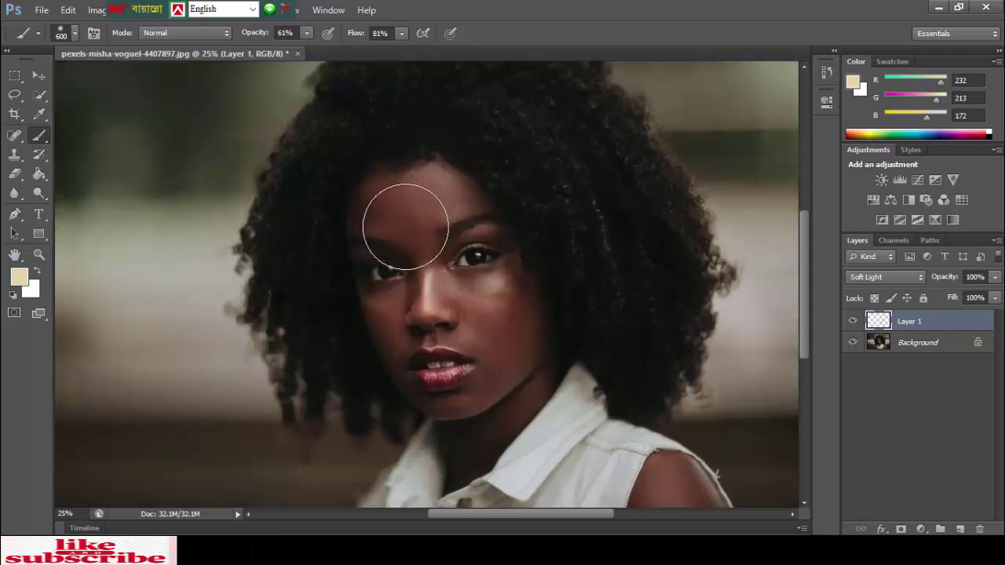
{"action": "key", "text": "ctrl+plus"}
{"action": "key", "text": "ctrl+plus"}
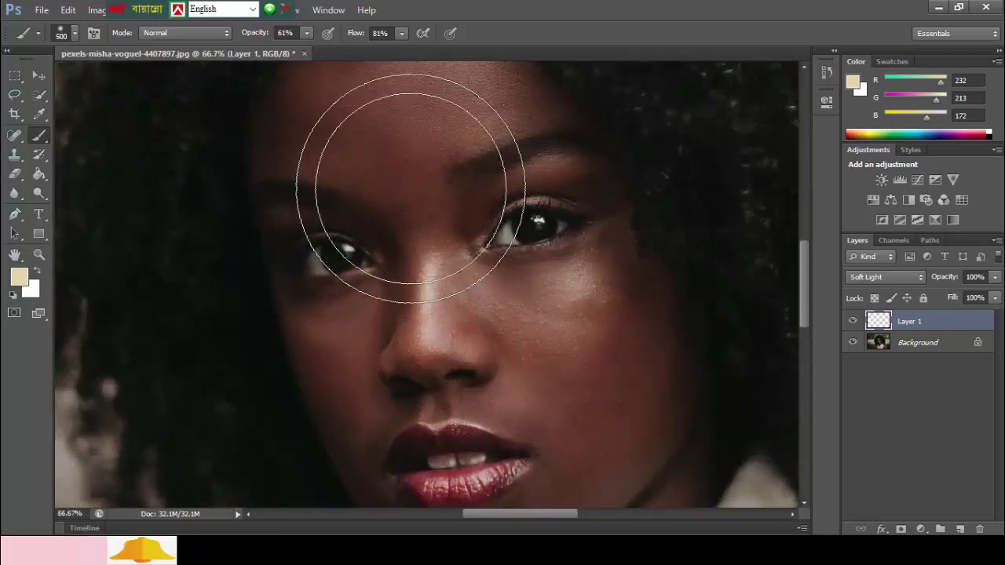
{"action": "key", "text": "bracketleft"}
{"action": "key", "text": "bracketleft"}
{"action": "key", "text": "bracketleft"}
{"action": "key", "text": "bracketleft"}
{"action": "key", "text": "bracketleft"}
{"action": "key", "text": "bracketleft"}
{"action": "scroll", "coordinate": [407, 190], "scroll_direction": "up", "scroll_amount": 3}
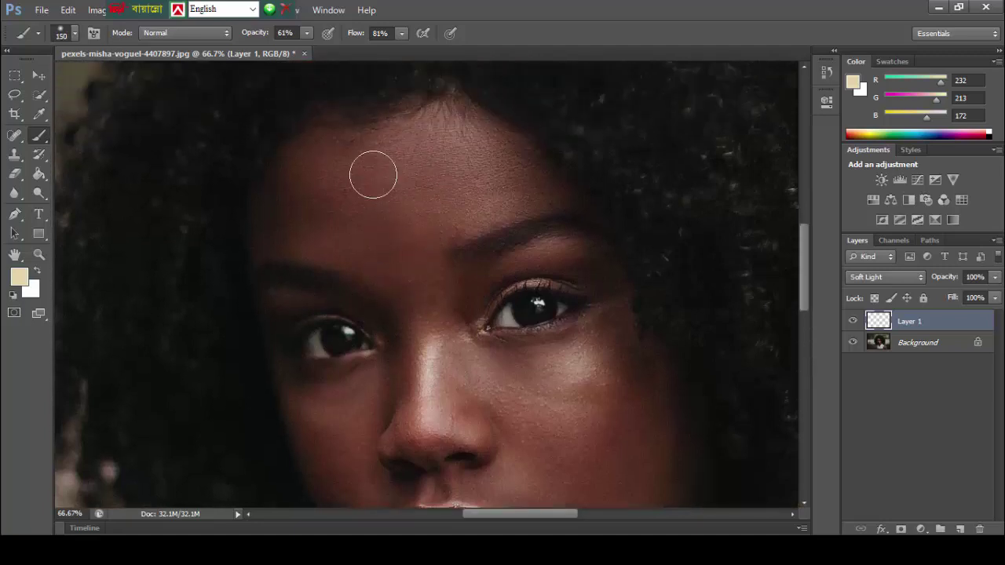
{"action": "mouse_move", "coordinate": [337, 177]}
{"action": "left_mouse_down"}
{"action": "mouse_move", "coordinate": [322, 162]}
{"action": "mouse_move", "coordinate": [442, 148]}
{"action": "mouse_move", "coordinate": [344, 164]}
{"action": "mouse_move", "coordinate": [314, 191]}
{"action": "mouse_move", "coordinate": [321, 200]}
{"action": "mouse_move", "coordinate": [403, 180]}
{"action": "mouse_move", "coordinate": [357, 195]}
{"action": "mouse_move", "coordinate": [489, 217]}
{"action": "mouse_move", "coordinate": [453, 150]}
{"action": "mouse_move", "coordinate": [471, 195]}
{"action": "mouse_move", "coordinate": [492, 194]}
{"action": "mouse_move", "coordinate": [646, 374]}
{"action": "mouse_move", "coordinate": [591, 384]}
{"action": "mouse_move", "coordinate": [478, 314]}
{"action": "mouse_move", "coordinate": [552, 360]}
{"action": "left_mouse_up"}
{"action": "scroll", "coordinate": [477, 269], "scroll_direction": "down", "scroll_amount": 3}
{"action": "mouse_move", "coordinate": [477, 270]}
{"action": "left_mouse_down"}
{"action": "mouse_move", "coordinate": [590, 316]}
{"action": "mouse_move", "coordinate": [619, 316]}
{"action": "mouse_move", "coordinate": [655, 361]}
{"action": "mouse_move", "coordinate": [654, 309]}
{"action": "mouse_move", "coordinate": [666, 374]}
{"action": "left_mouse_up"}
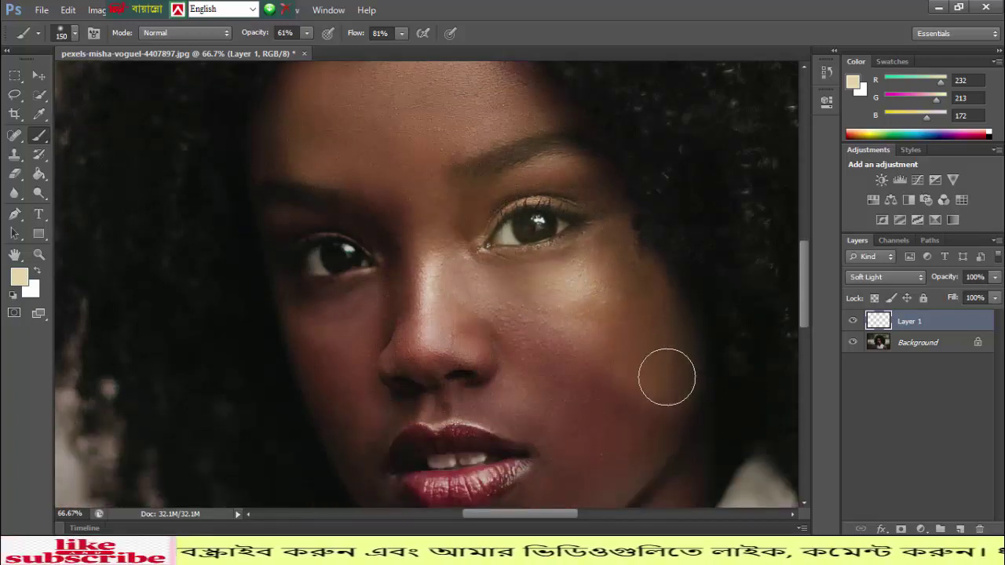
Paint beige over the right cheek, lips and chin.
{"action": "scroll", "coordinate": [667, 375], "scroll_direction": "down", "scroll_amount": 3}
{"action": "mouse_move", "coordinate": [552, 265]}
{"action": "left_mouse_down"}
{"action": "mouse_move", "coordinate": [497, 241]}
{"action": "mouse_move", "coordinate": [591, 246]}
{"action": "mouse_move", "coordinate": [627, 338]}
{"action": "mouse_move", "coordinate": [651, 311]}
{"action": "mouse_move", "coordinate": [662, 386]}
{"action": "mouse_move", "coordinate": [547, 316]}
{"action": "mouse_move", "coordinate": [567, 338]}
{"action": "left_mouse_up"}
{"action": "scroll", "coordinate": [567, 337], "scroll_direction": "down", "scroll_amount": 3}
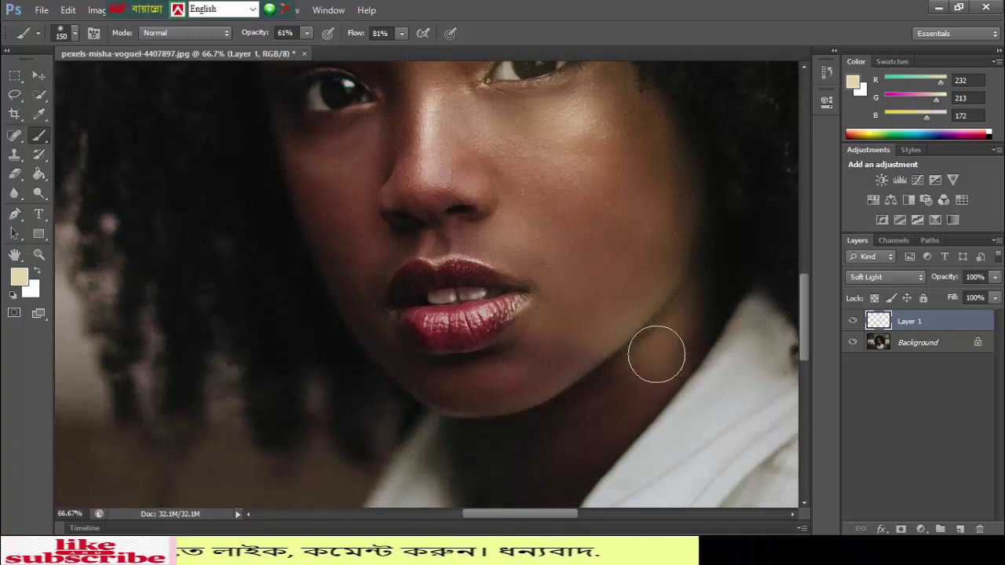
{"action": "scroll", "coordinate": [635, 326], "scroll_direction": "down", "scroll_amount": 3}
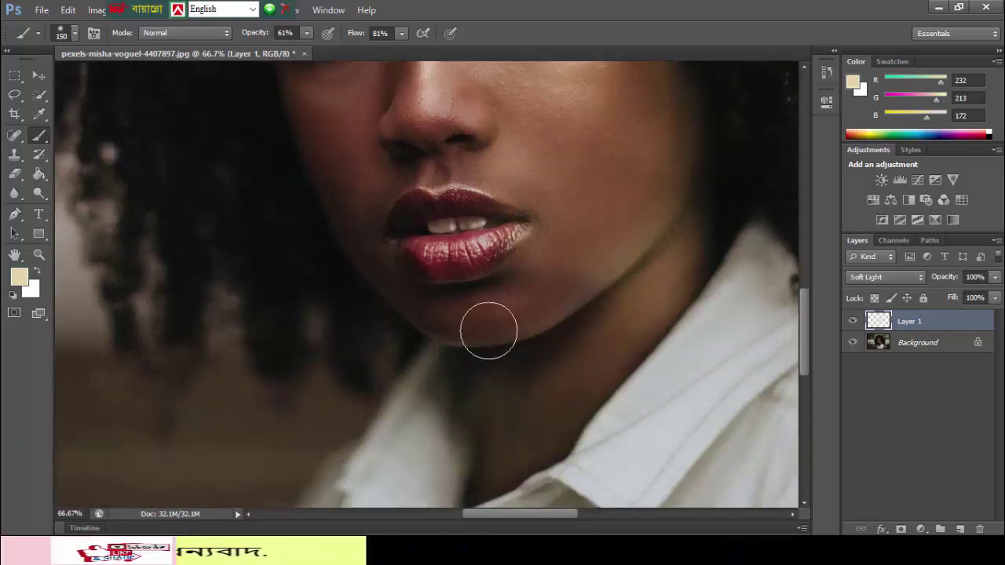
{"action": "left_click_drag", "start_coordinate": [518, 212], "coordinate": [447, 288]}
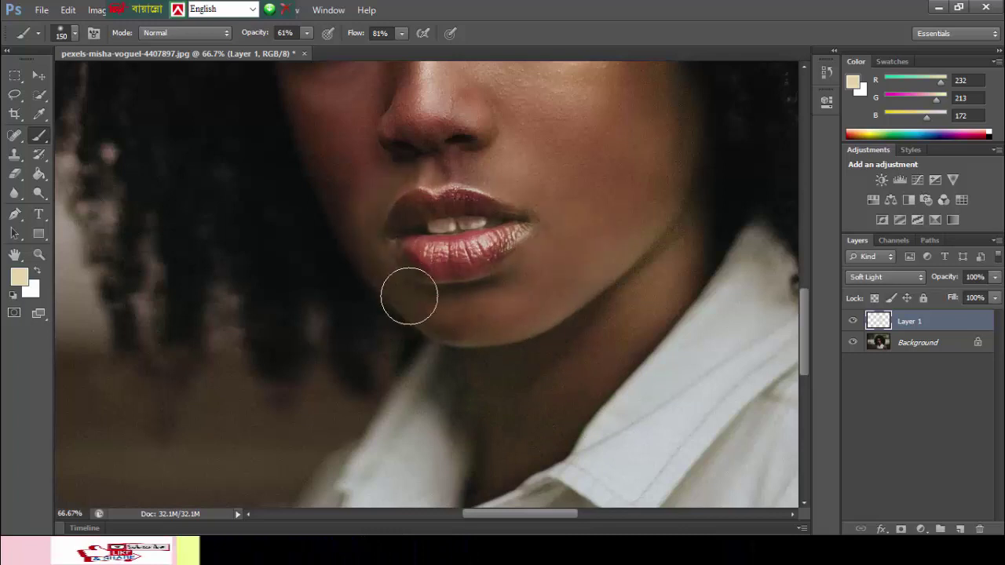
{"action": "scroll", "coordinate": [384, 236], "scroll_direction": "up", "scroll_amount": 7}
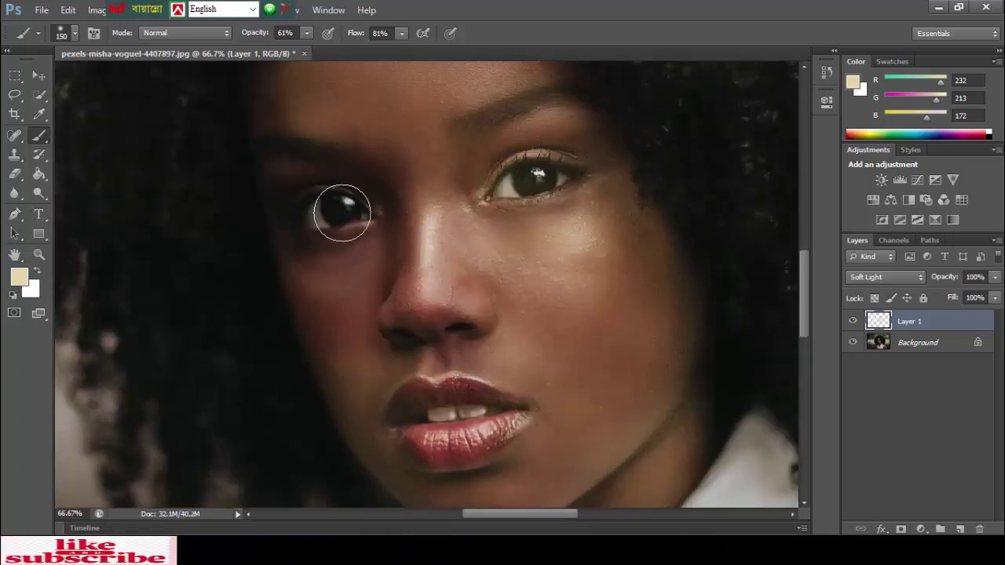
{"action": "scroll", "coordinate": [342, 212], "scroll_direction": "up", "scroll_amount": 3}
{"action": "scroll", "coordinate": [298, 306], "scroll_direction": "down", "scroll_amount": 1}
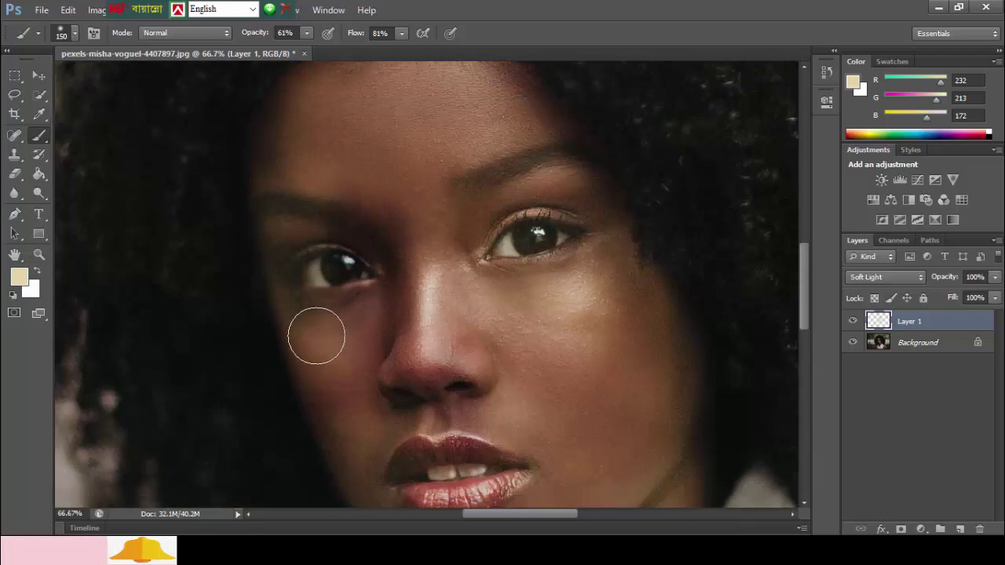
{"action": "scroll", "coordinate": [316, 336], "scroll_direction": "down", "scroll_amount": 3}
{"action": "mouse_move", "coordinate": [309, 287]}
{"action": "left_mouse_down"}
{"action": "mouse_move", "coordinate": [341, 213]}
{"action": "mouse_move", "coordinate": [403, 246]}
{"action": "mouse_move", "coordinate": [392, 238]}
{"action": "left_mouse_up"}
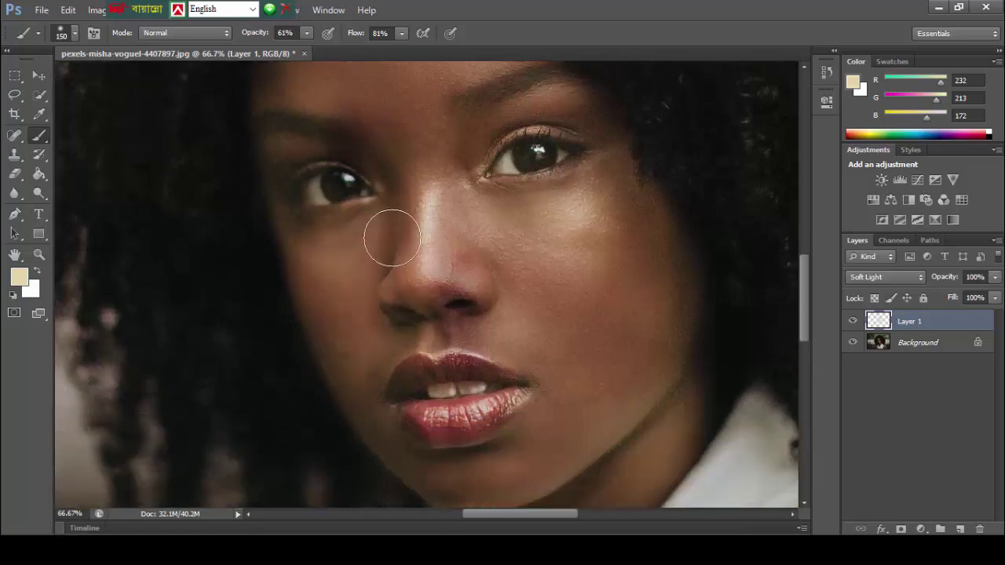
{"action": "scroll", "coordinate": [392, 237], "scroll_direction": "up", "scroll_amount": 3}
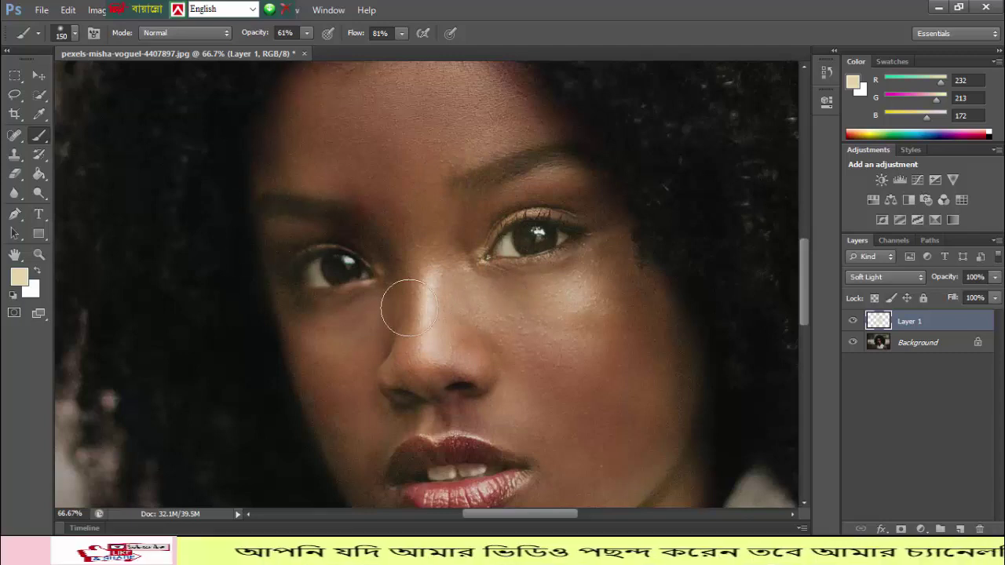
{"action": "scroll", "coordinate": [460, 336], "scroll_direction": "down", "scroll_amount": 1}
{"action": "scroll", "coordinate": [463, 343], "scroll_direction": "down", "scroll_amount": 3}
{"action": "scroll", "coordinate": [463, 343], "scroll_direction": "down", "scroll_amount": 1}
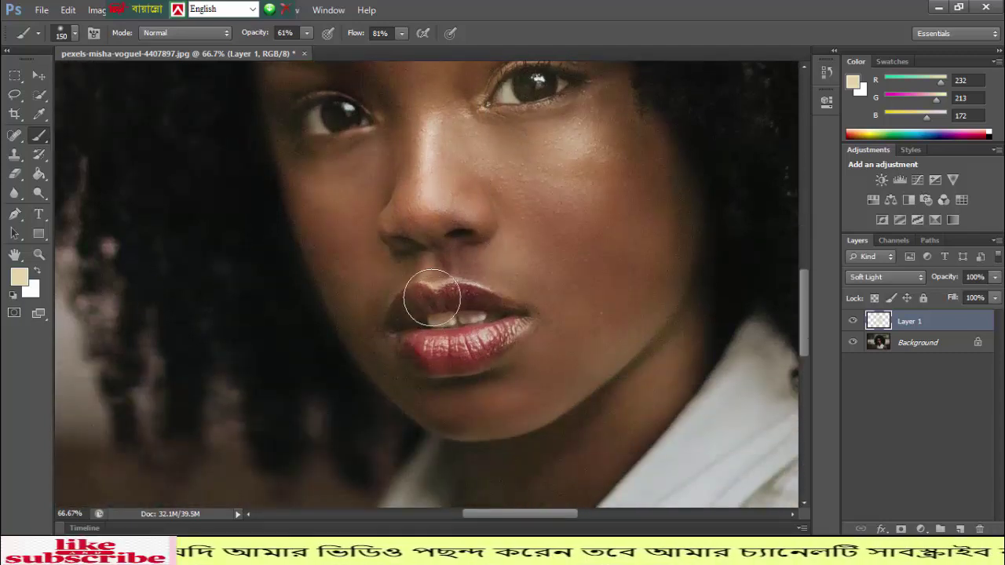
Set the brush to 100% opacity, 100% flow and size 500.
{"action": "left_click", "coordinate": [309, 40]}
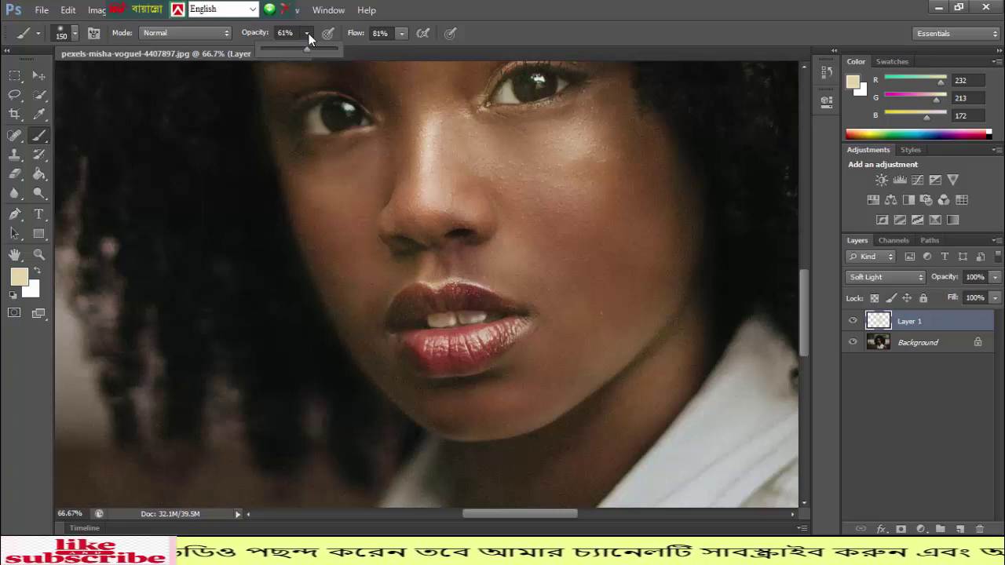
{"action": "mouse_move", "coordinate": [308, 52]}
{"action": "left_mouse_down"}
{"action": "mouse_move", "coordinate": [365, 59]}
{"action": "mouse_move", "coordinate": [417, 49]}
{"action": "left_mouse_up"}
{"action": "left_click", "coordinate": [403, 34]}
{"action": "scroll", "coordinate": [489, 271], "scroll_direction": "up", "scroll_amount": 3}
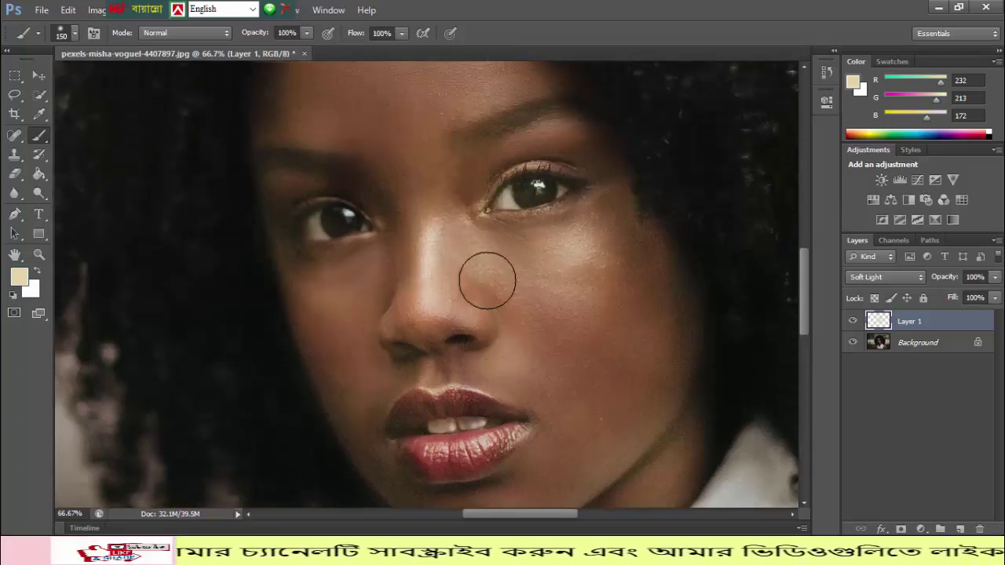
{"action": "scroll", "coordinate": [396, 224], "scroll_direction": "up", "scroll_amount": 2}
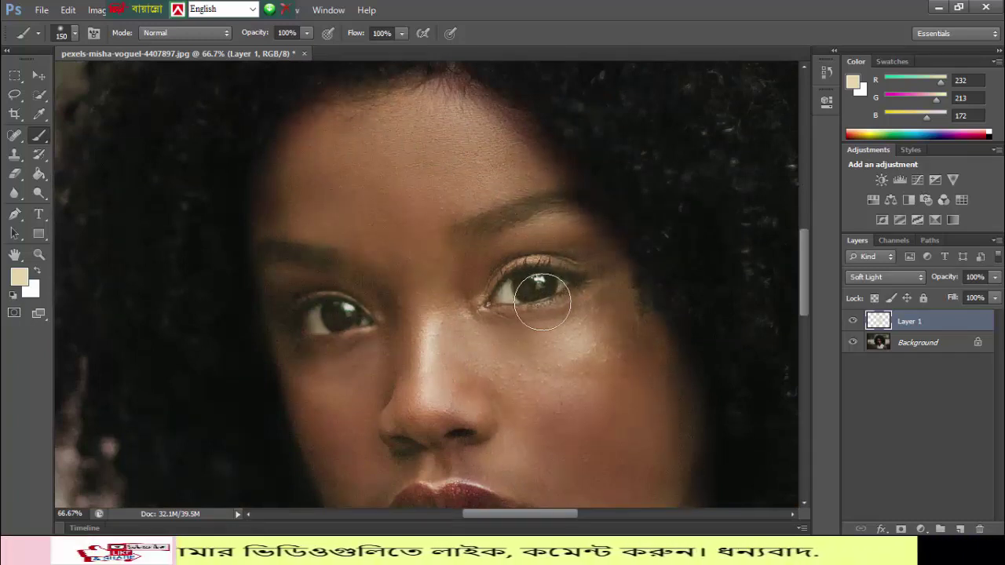
{"action": "scroll", "coordinate": [541, 301], "scroll_direction": "down", "scroll_amount": 2}
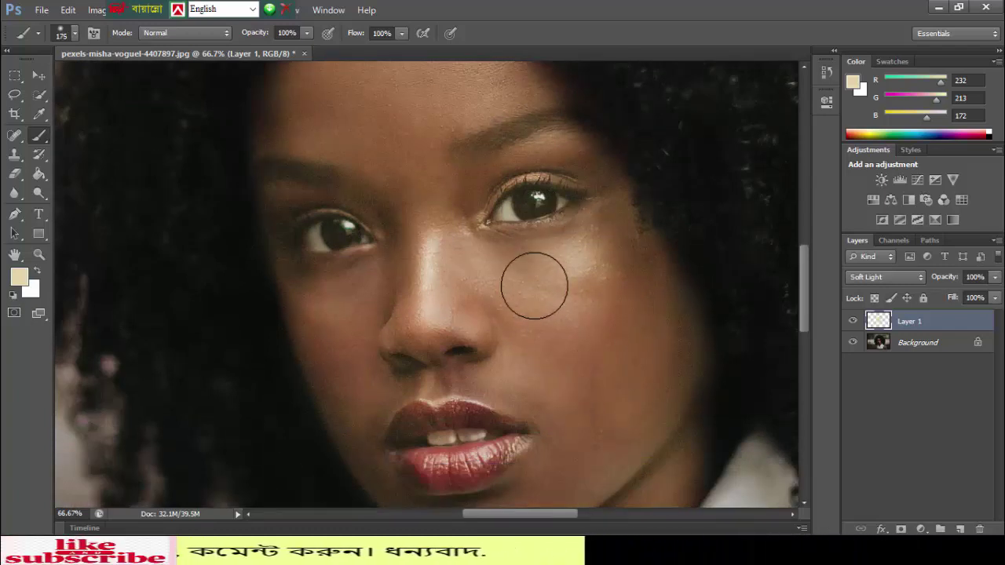
{"action": "key", "text": "bracketright"}
{"action": "key", "text": "bracketright"}
{"action": "key", "text": "bracketright"}
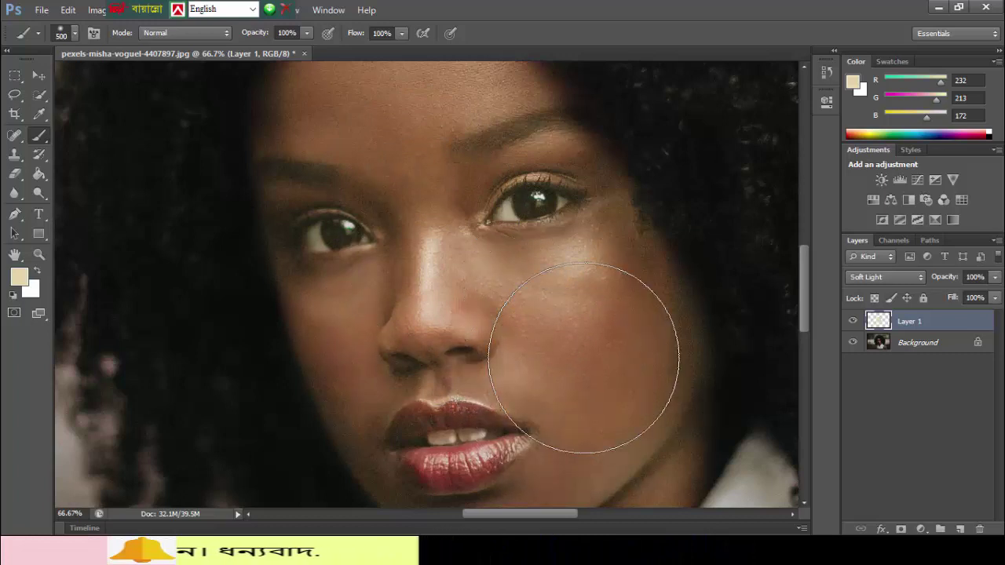
Shrink the brush and warm the skin over the face, chin and neck.
{"action": "scroll", "coordinate": [589, 338], "scroll_direction": "down", "scroll_amount": 2}
{"action": "scroll", "coordinate": [541, 392], "scroll_direction": "down", "scroll_amount": 2}
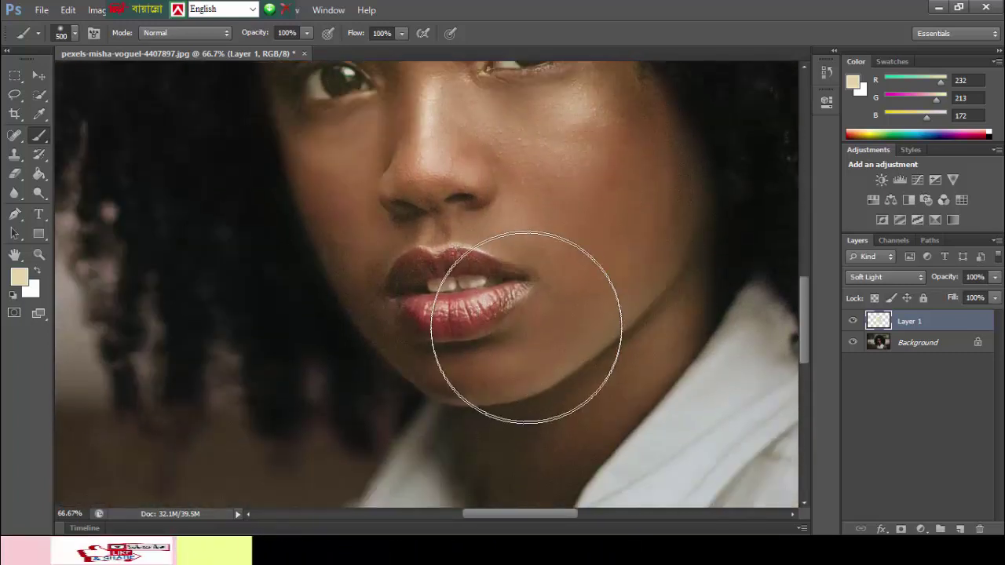
{"action": "scroll", "coordinate": [440, 212], "scroll_direction": "up", "scroll_amount": 2}
{"action": "scroll", "coordinate": [416, 197], "scroll_direction": "up", "scroll_amount": 1}
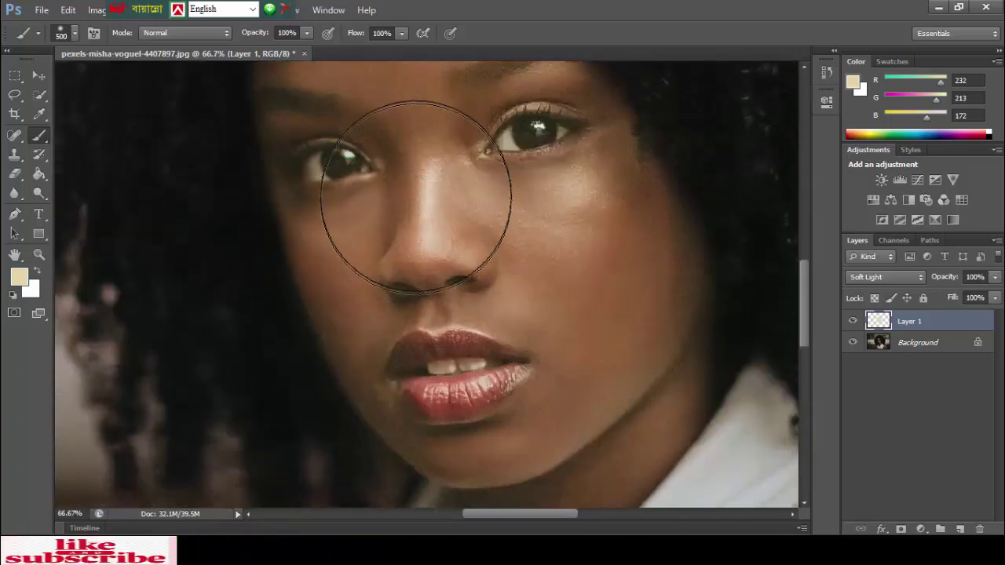
{"action": "scroll", "coordinate": [424, 200], "scroll_direction": "up", "scroll_amount": 2}
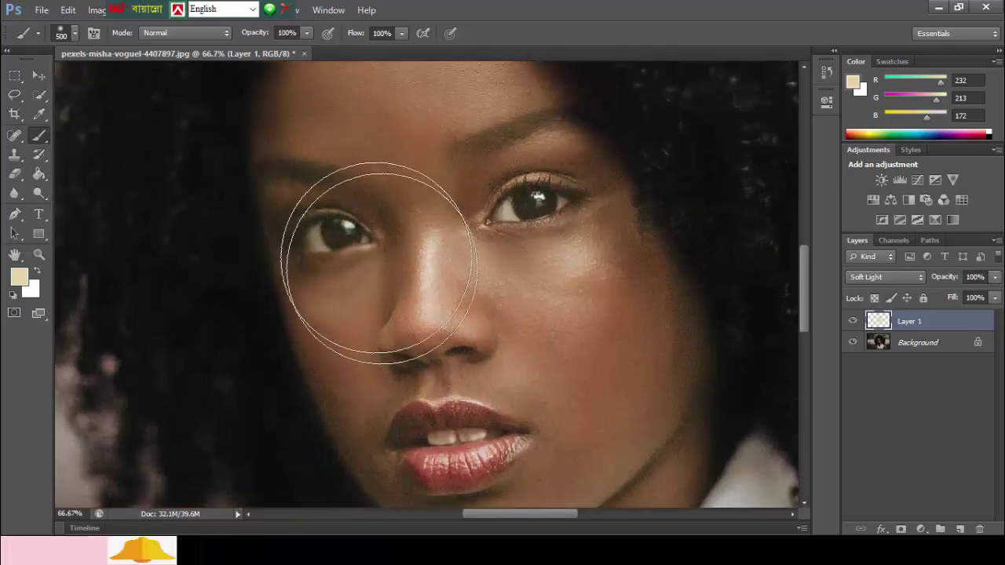
{"action": "scroll", "coordinate": [388, 314], "scroll_direction": "down", "scroll_amount": 2}
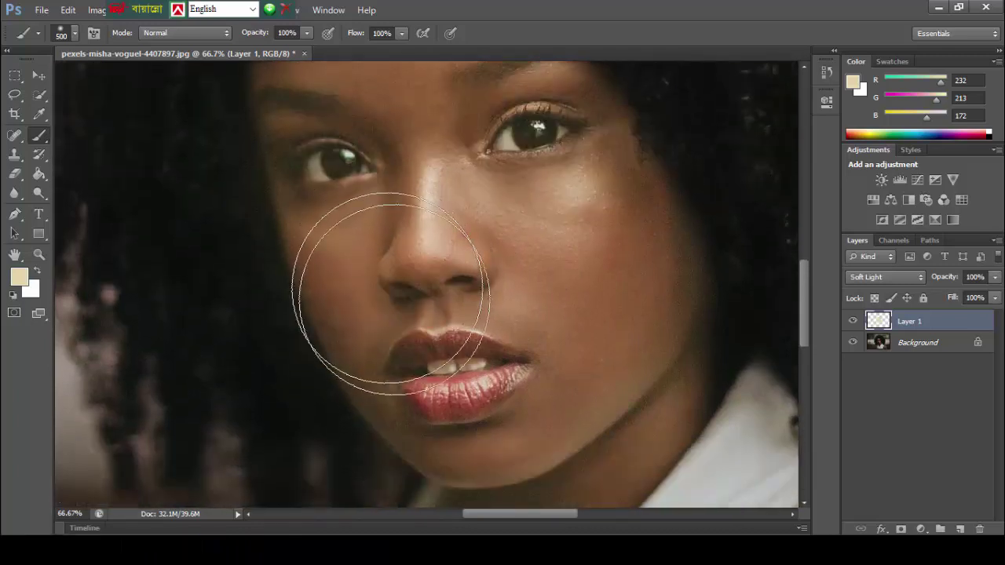
{"action": "scroll", "coordinate": [419, 265], "scroll_direction": "down", "scroll_amount": 4}
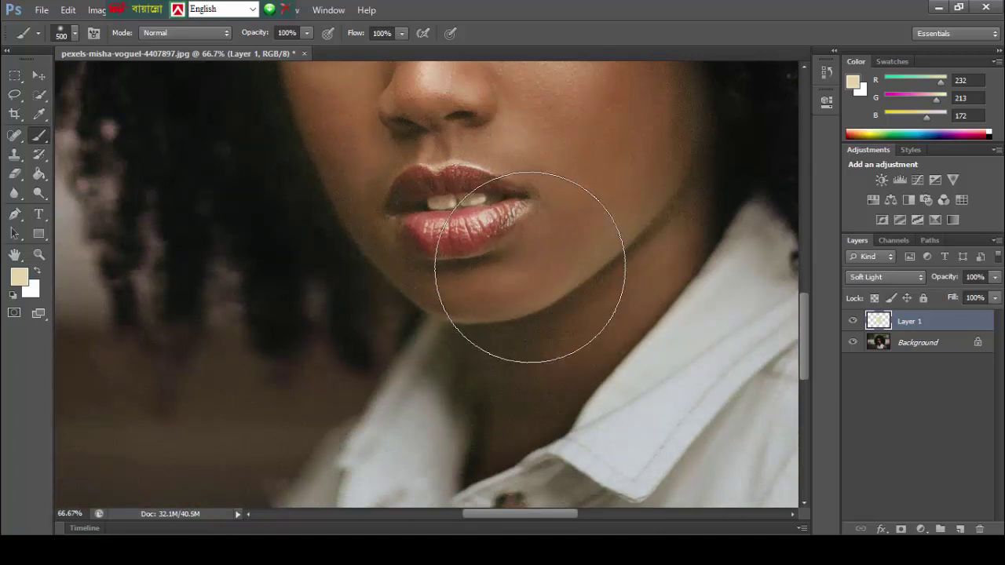
{"action": "key", "text": "bracketleft"}
{"action": "key", "text": "bracketleft"}
{"action": "key", "text": "bracketleft"}
{"action": "key", "text": "bracketleft"}
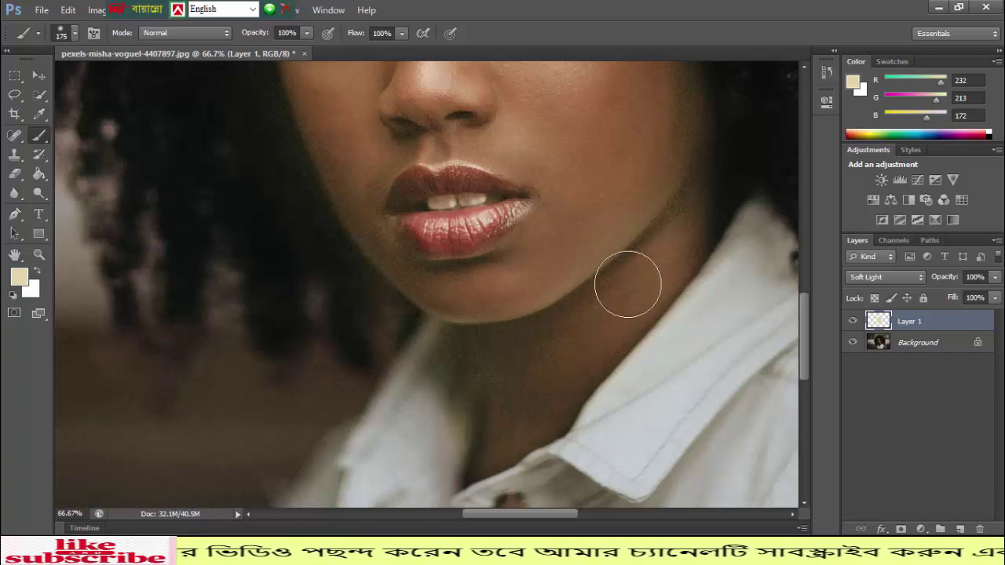
{"action": "scroll", "coordinate": [620, 209], "scroll_direction": "up", "scroll_amount": 3}
{"action": "scroll", "coordinate": [549, 231], "scroll_direction": "up", "scroll_amount": 3}
{"action": "scroll", "coordinate": [458, 220], "scroll_direction": "up", "scroll_amount": 5}
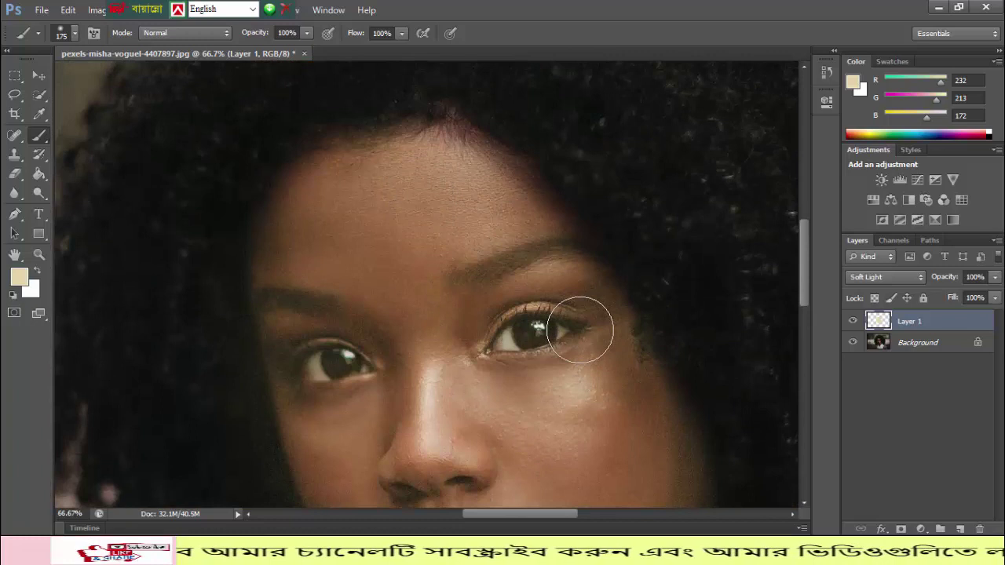
{"action": "scroll", "coordinate": [580, 330], "scroll_direction": "down", "scroll_amount": 1}
{"action": "scroll", "coordinate": [580, 330], "scroll_direction": "down", "scroll_amount": 1}
{"action": "scroll", "coordinate": [580, 329], "scroll_direction": "down", "scroll_amount": 1}
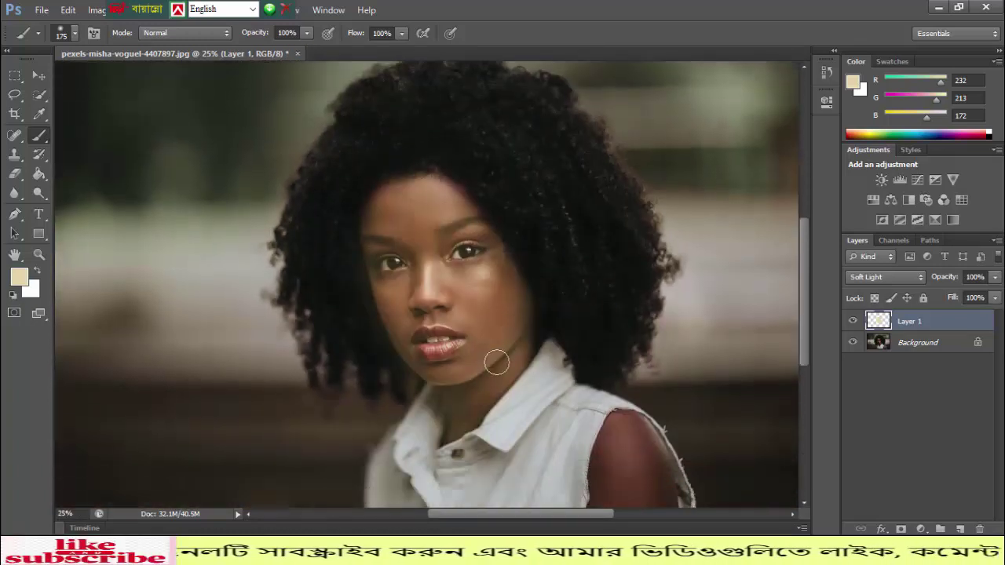
{"action": "scroll", "coordinate": [496, 362], "scroll_direction": "down", "scroll_amount": 1}
{"action": "scroll", "coordinate": [544, 377], "scroll_direction": "down", "scroll_amount": 2}
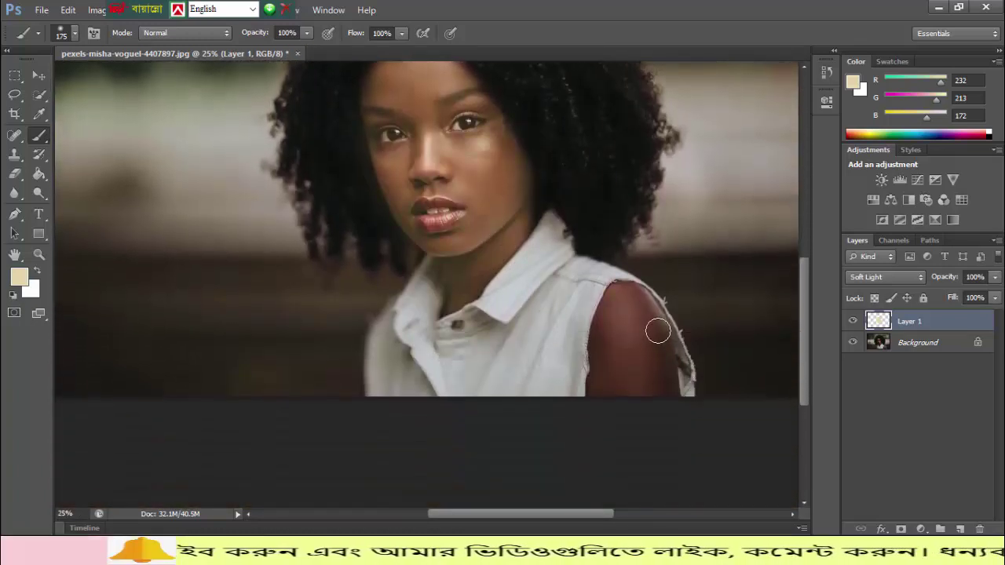
{"action": "scroll", "coordinate": [657, 330], "scroll_direction": "up", "scroll_amount": 2}
{"action": "scroll", "coordinate": [657, 330], "scroll_direction": "up", "scroll_amount": 1}
Paint the warm skin tone down the shoulder and upper arm.
{"action": "mouse_move", "coordinate": [655, 366]}
{"action": "left_mouse_down"}
{"action": "mouse_move", "coordinate": [494, 327]}
{"action": "mouse_move", "coordinate": [202, 153]}
{"action": "left_mouse_up"}
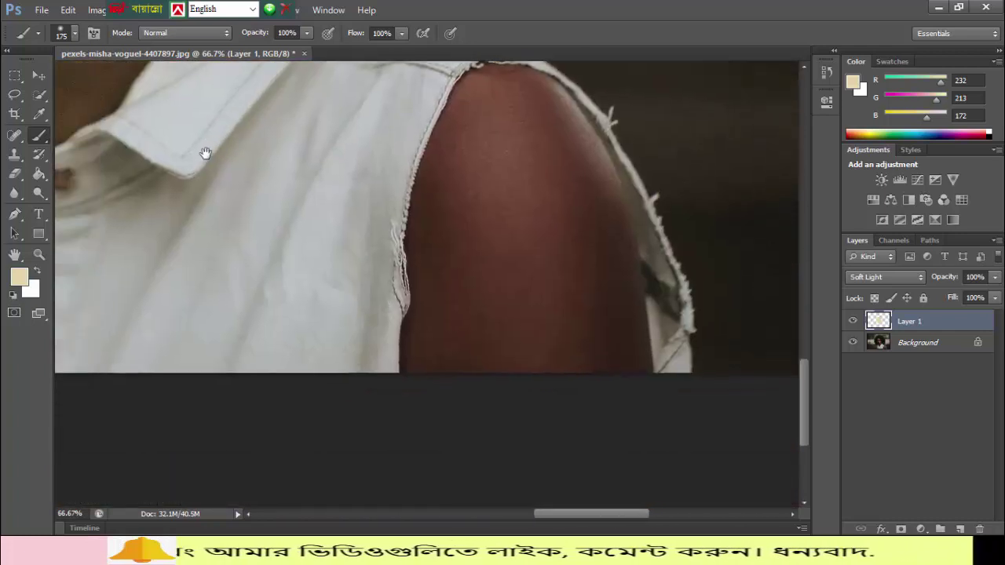
{"action": "mouse_move", "coordinate": [448, 168]}
{"action": "left_mouse_down"}
{"action": "mouse_move", "coordinate": [460, 146]}
{"action": "mouse_move", "coordinate": [456, 315]}
{"action": "mouse_move", "coordinate": [442, 327]}
{"action": "mouse_move", "coordinate": [449, 197]}
{"action": "mouse_move", "coordinate": [482, 103]}
{"action": "mouse_move", "coordinate": [585, 260]}
{"action": "mouse_move", "coordinate": [518, 272]}
{"action": "mouse_move", "coordinate": [496, 372]}
{"action": "mouse_move", "coordinate": [578, 170]}
{"action": "mouse_move", "coordinate": [589, 291]}
{"action": "mouse_move", "coordinate": [570, 189]}
{"action": "left_mouse_up"}
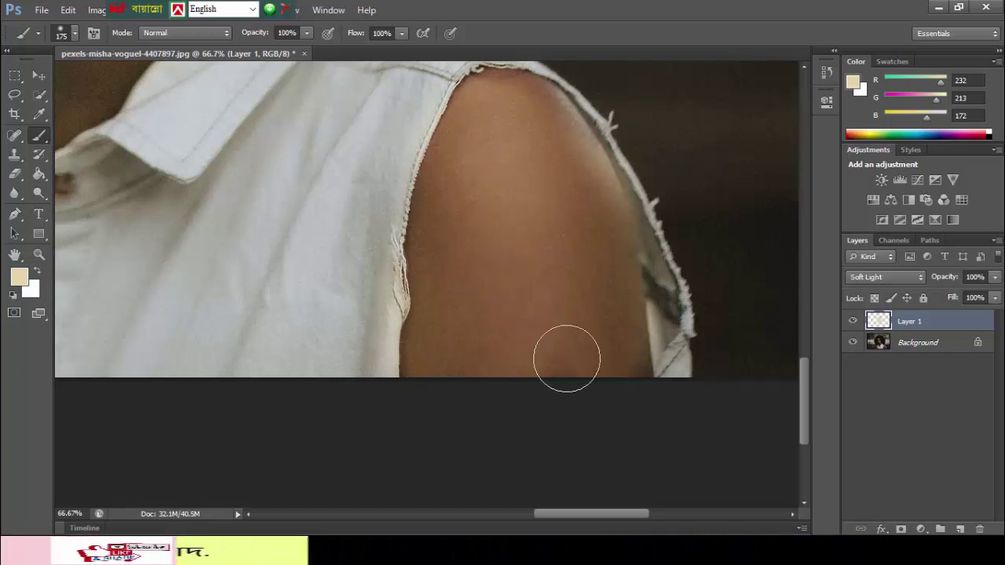
{"action": "scroll", "coordinate": [550, 236], "scroll_direction": "up", "scroll_amount": 2}
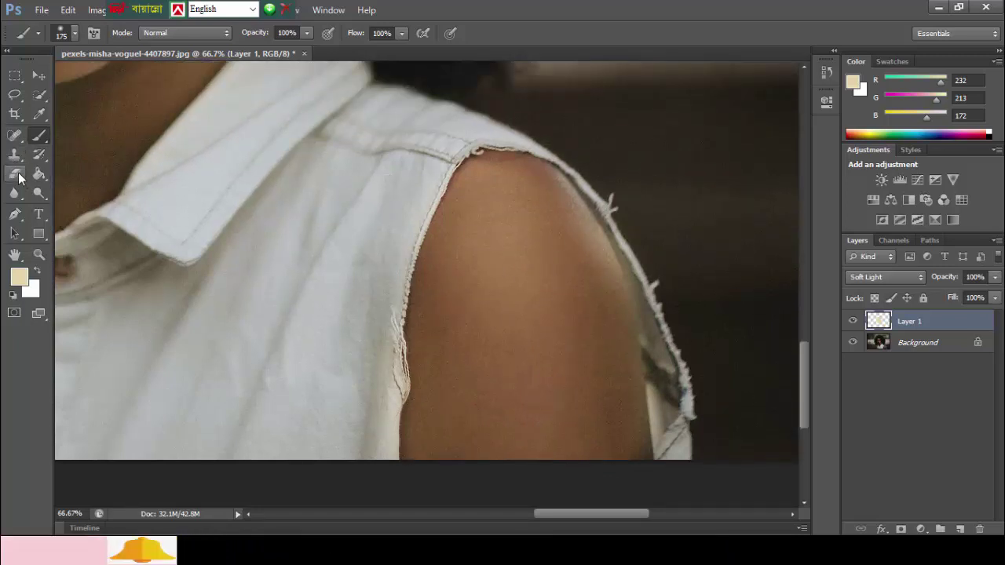
Select a smaller Eraser and view the shoulder edge at 100%.
{"action": "left_click", "coordinate": [19, 177]}
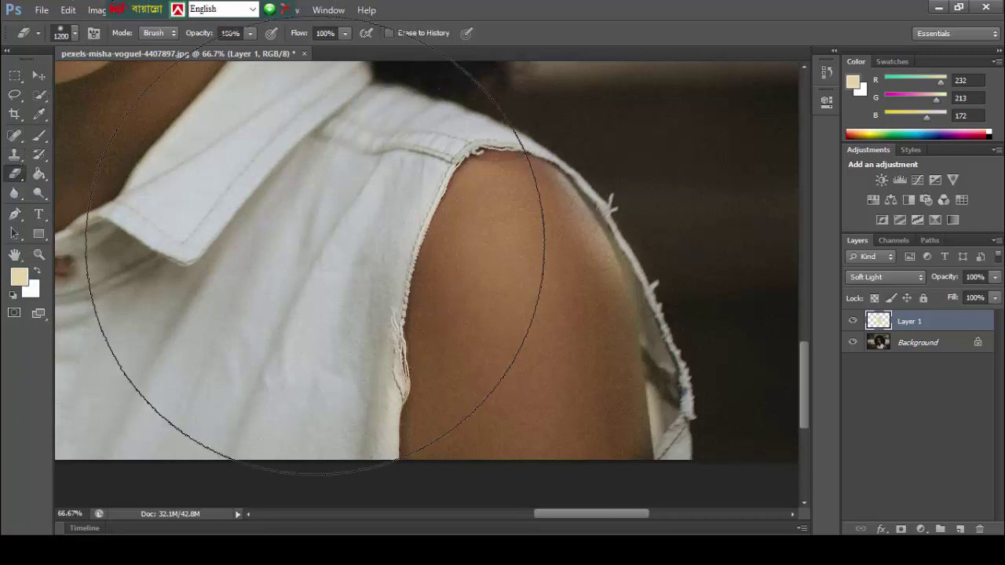
{"action": "key", "text": "bracketleft"}
{"action": "key", "text": "bracketleft"}
{"action": "key", "text": "bracketleft"}
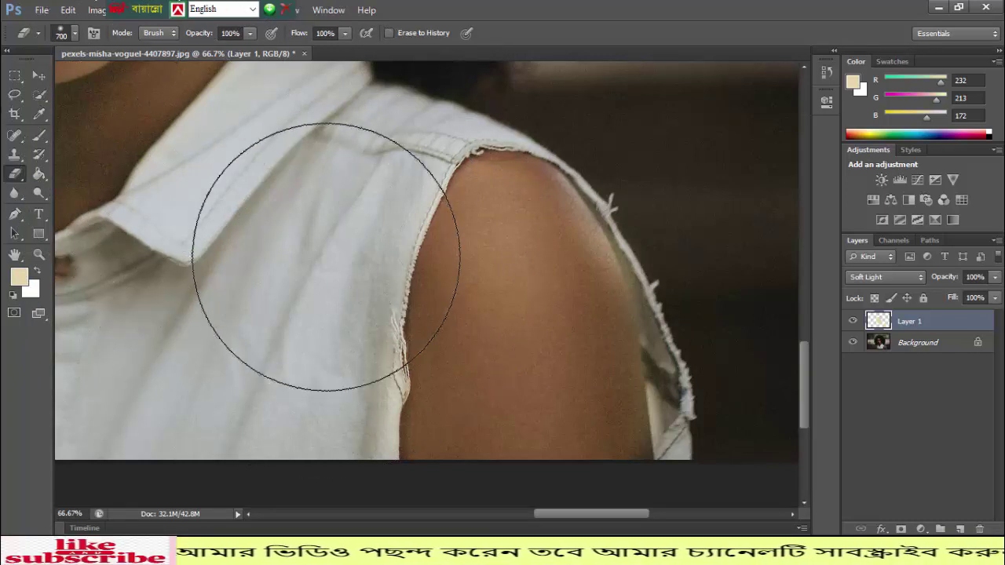
{"action": "key", "text": "bracketleft"}
{"action": "key", "text": "bracketleft"}
{"action": "key", "text": "bracketleft"}
{"action": "key", "text": "bracketleft"}
{"action": "key", "text": "bracketleft"}
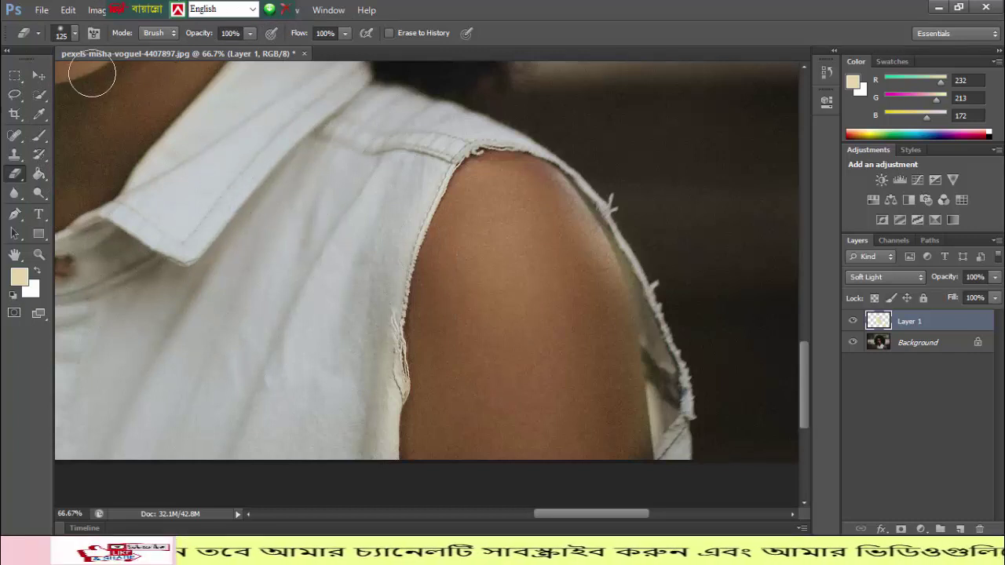
{"action": "left_click", "coordinate": [75, 33]}
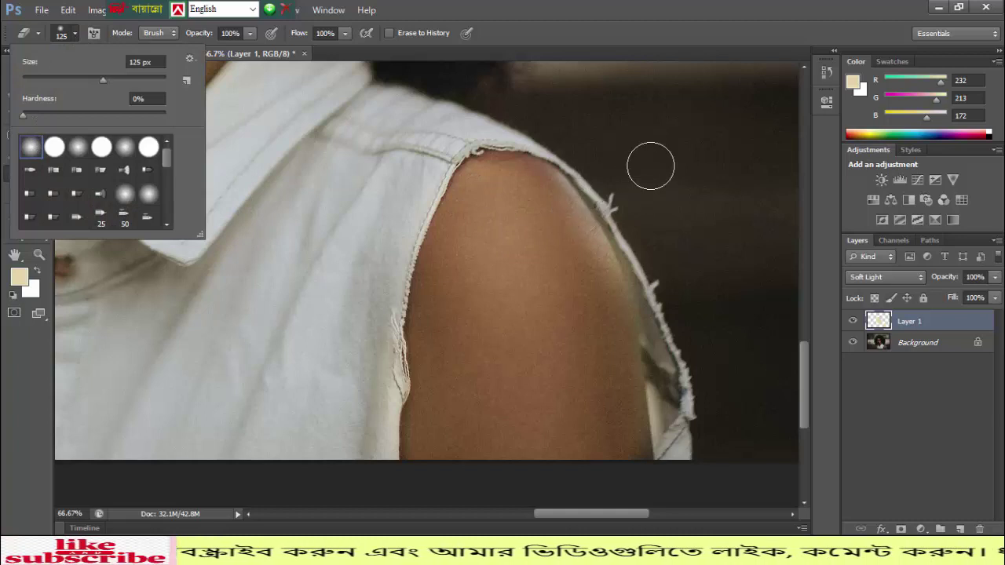
{"action": "key", "text": "Escape"}
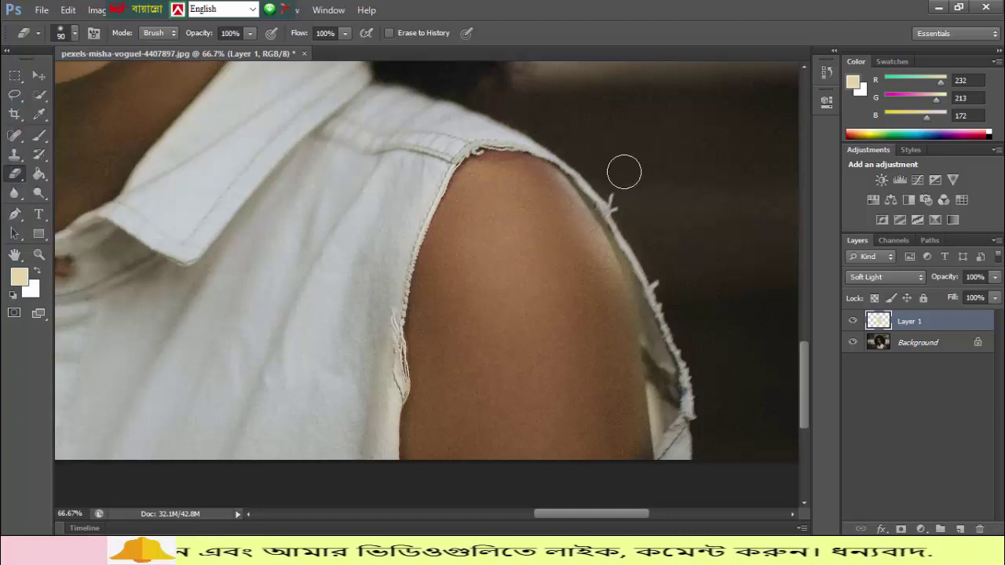
{"action": "key", "text": "ctrl+plus"}
{"action": "key", "text": "ctrl+plus"}
{"action": "left_click_drag", "start_coordinate": [621, 168], "coordinate": [109, 274]}
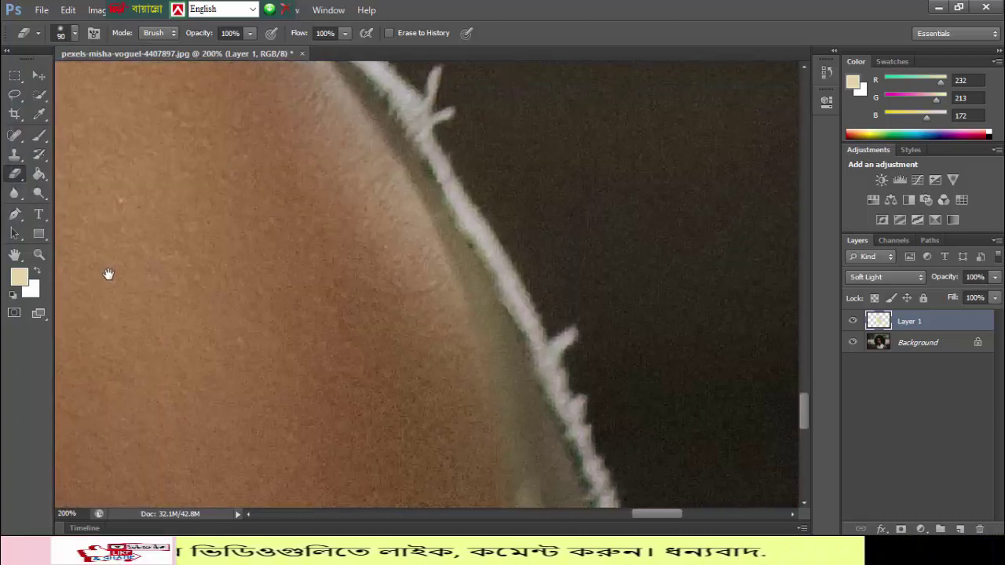
{"action": "key", "text": "ctrl+minus"}
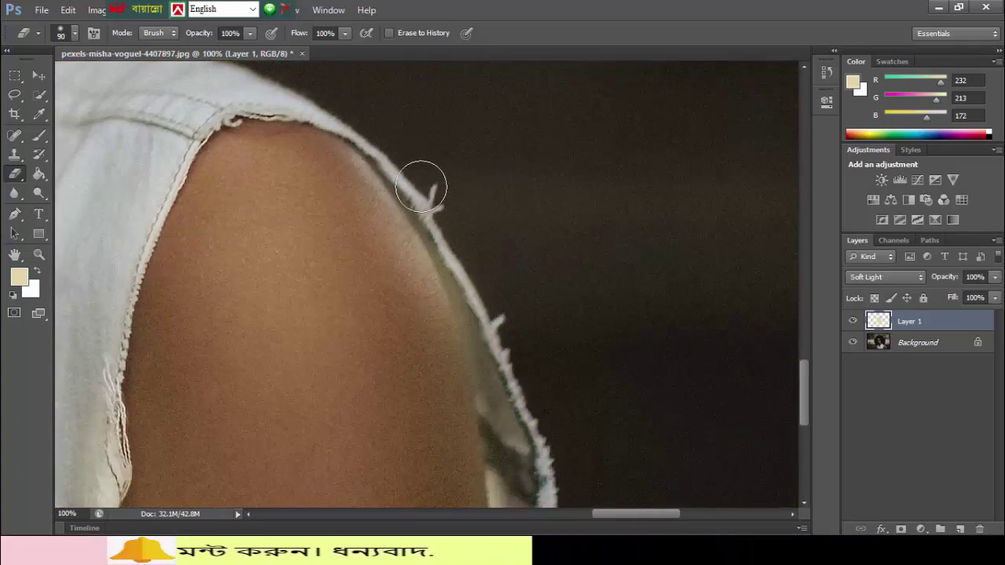
Erase beige overspill along the shoulder and shirt edges.
{"action": "left_click_drag", "start_coordinate": [477, 301], "coordinate": [491, 379]}
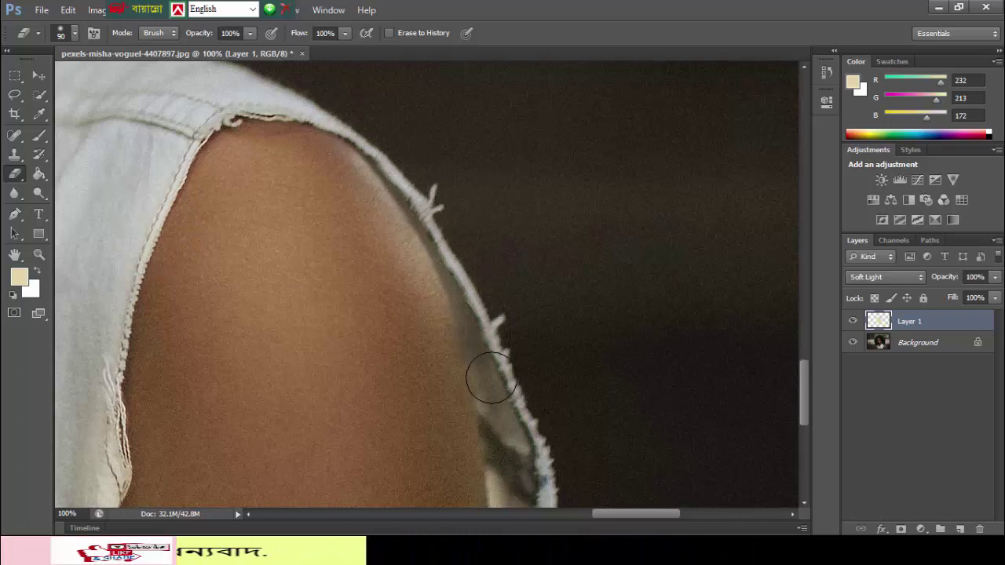
{"action": "scroll", "coordinate": [504, 326], "scroll_direction": "down", "scroll_amount": 3}
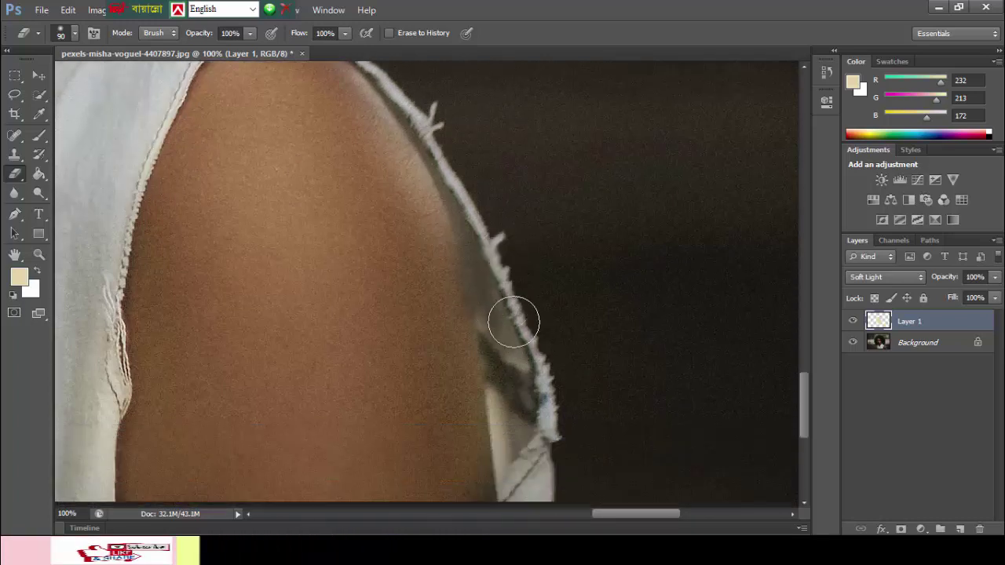
{"action": "left_click_drag", "start_coordinate": [514, 322], "coordinate": [536, 424]}
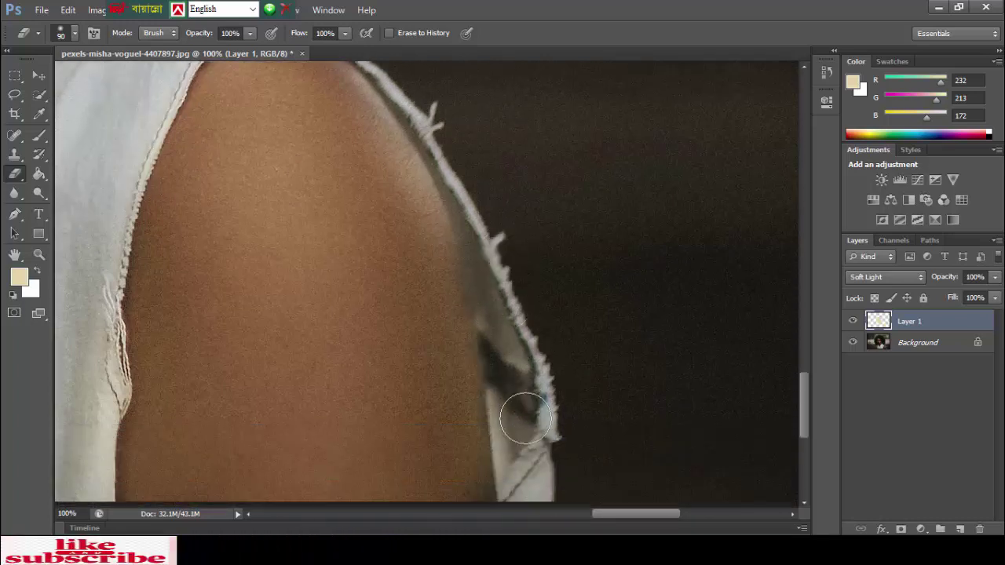
{"action": "scroll", "coordinate": [525, 418], "scroll_direction": "down", "scroll_amount": 4}
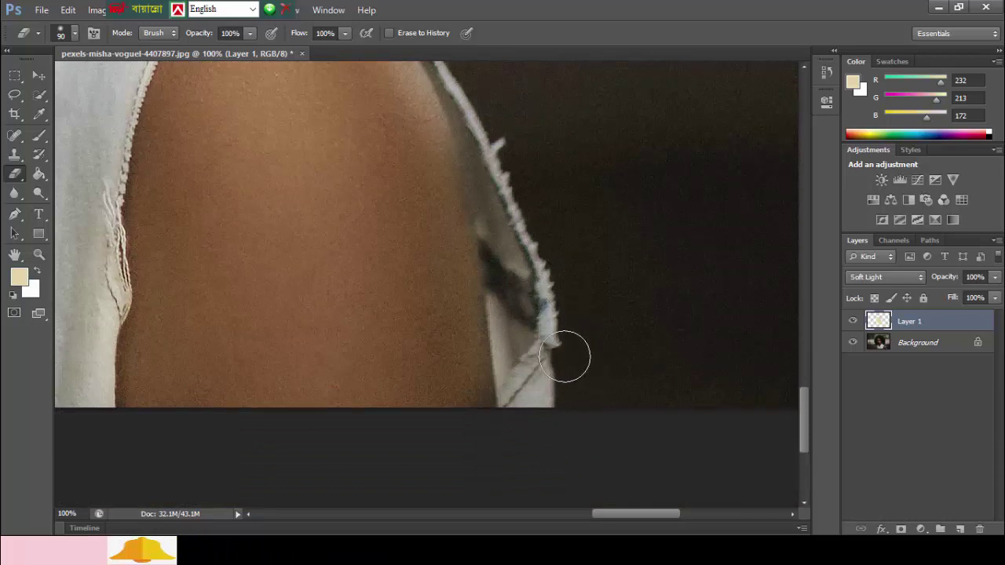
{"action": "scroll", "coordinate": [565, 357], "scroll_direction": "up", "scroll_amount": 5}
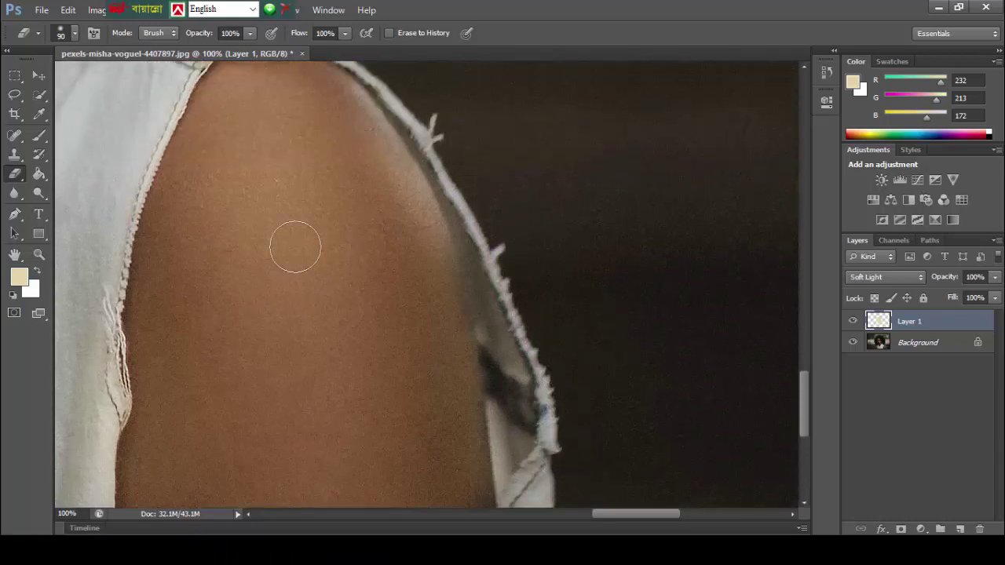
{"action": "left_click_drag", "start_coordinate": [175, 288], "coordinate": [486, 352]}
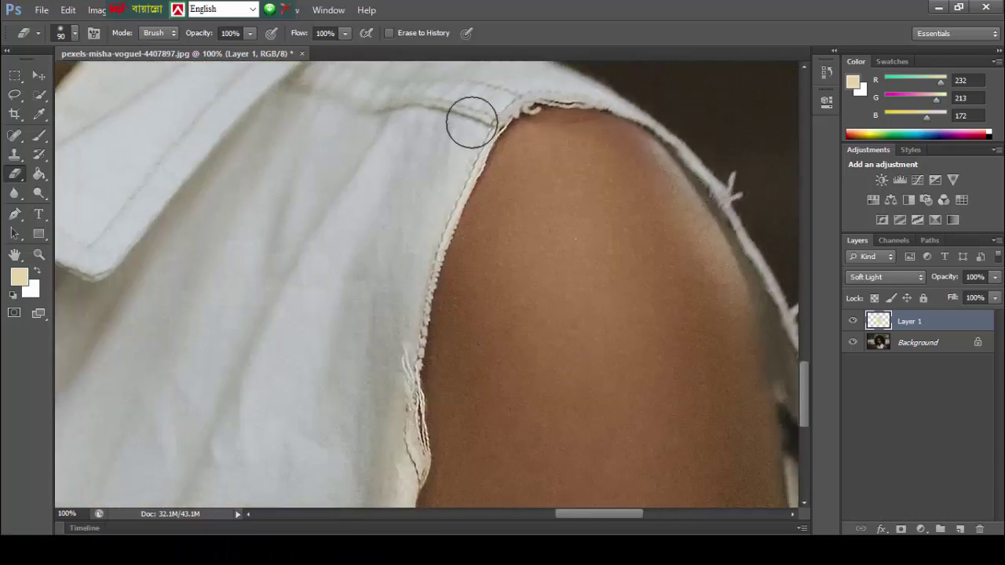
{"action": "scroll", "coordinate": [406, 281], "scroll_direction": "down", "scroll_amount": 2}
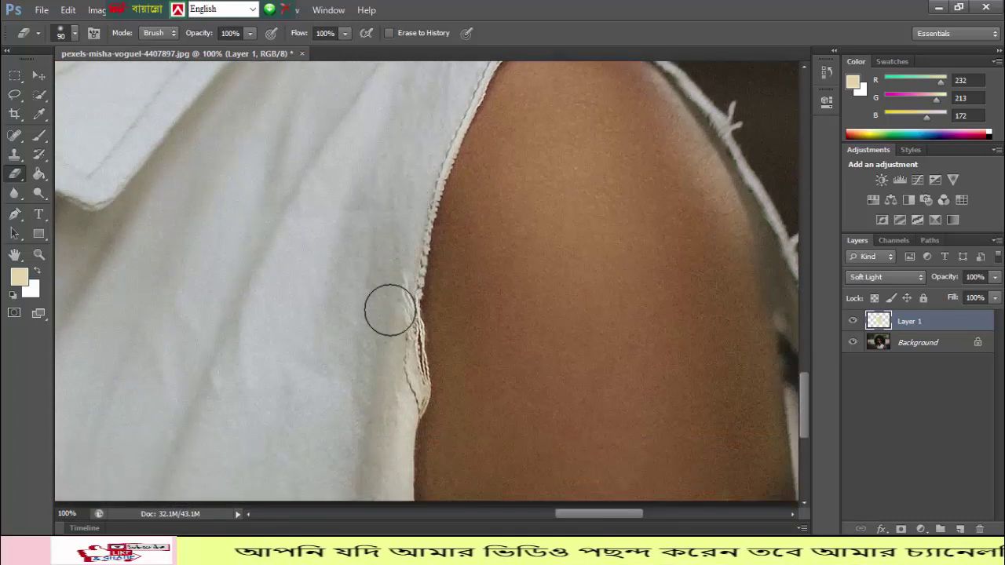
{"action": "scroll", "coordinate": [386, 471], "scroll_direction": "up", "scroll_amount": 4}
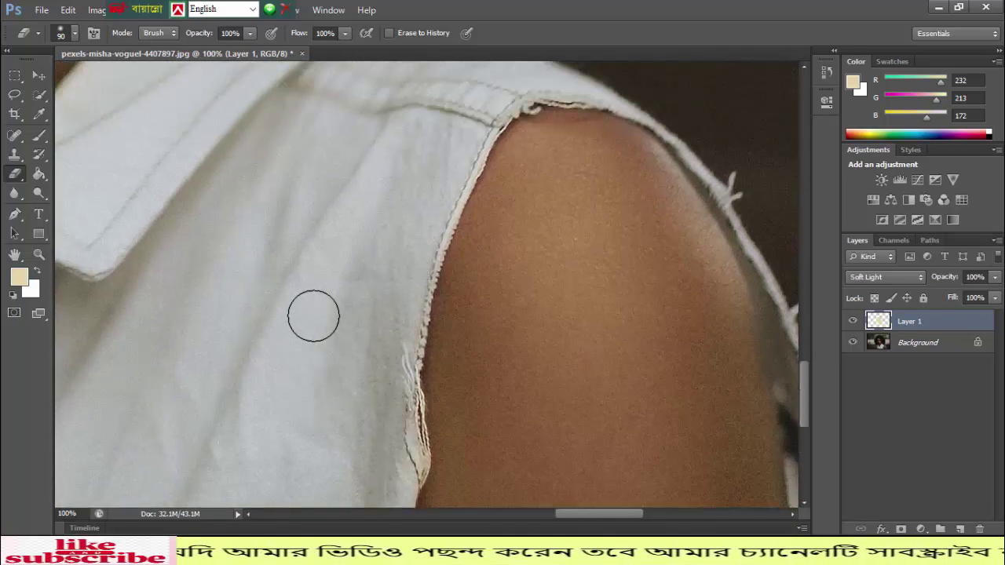
{"action": "scroll", "coordinate": [311, 314], "scroll_direction": "up", "scroll_amount": 2}
Enlarge the Eraser to 175 px and erase beige from the hair and background.
{"action": "scroll", "coordinate": [303, 309], "scroll_direction": "left", "scroll_amount": 10}
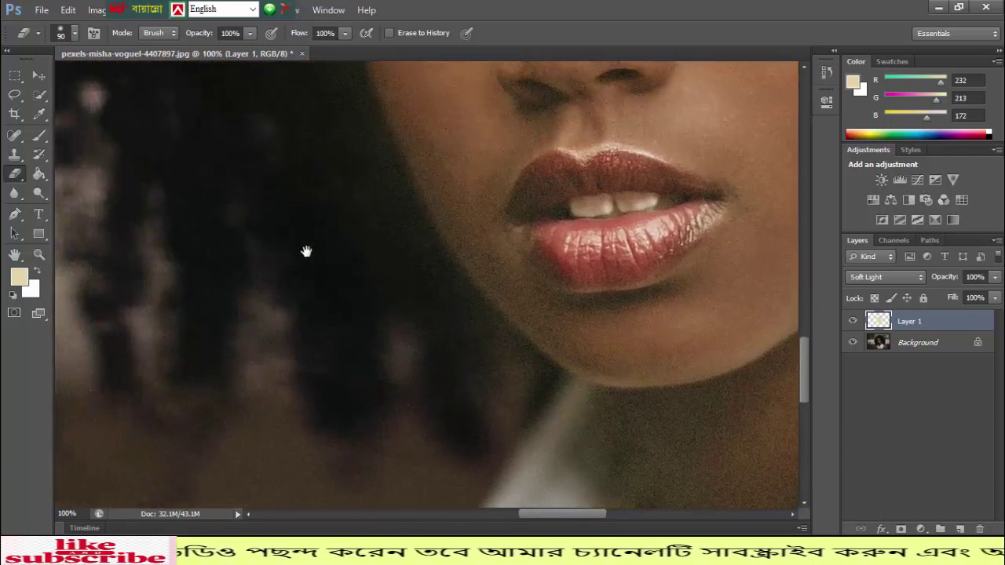
{"action": "scroll", "coordinate": [307, 249], "scroll_direction": "up", "scroll_amount": 5}
{"action": "scroll", "coordinate": [400, 144], "scroll_direction": "up", "scroll_amount": 3}
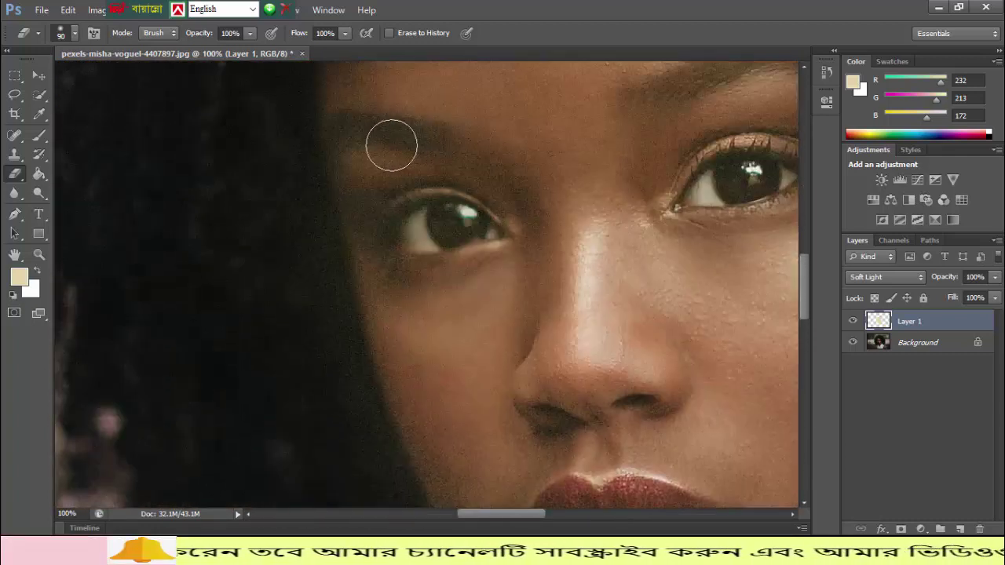
{"action": "scroll", "coordinate": [377, 149], "scroll_direction": "up", "scroll_amount": 2}
{"action": "scroll", "coordinate": [338, 164], "scroll_direction": "up", "scroll_amount": 2}
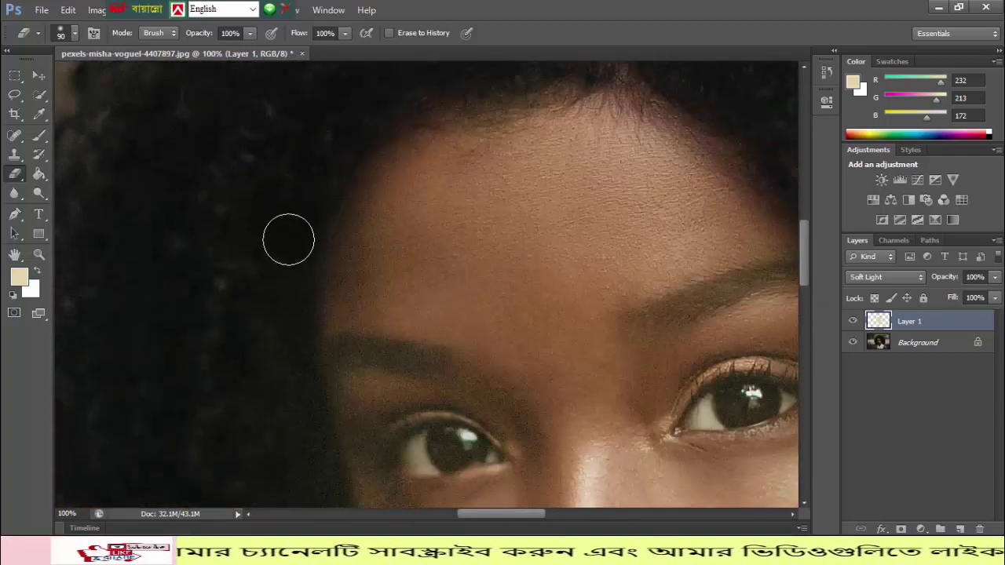
{"action": "key", "text": "bracketright"}
{"action": "key", "text": "bracketright"}
{"action": "key", "text": "bracketright"}
{"action": "scroll", "coordinate": [251, 235], "scroll_direction": "down", "scroll_amount": 2}
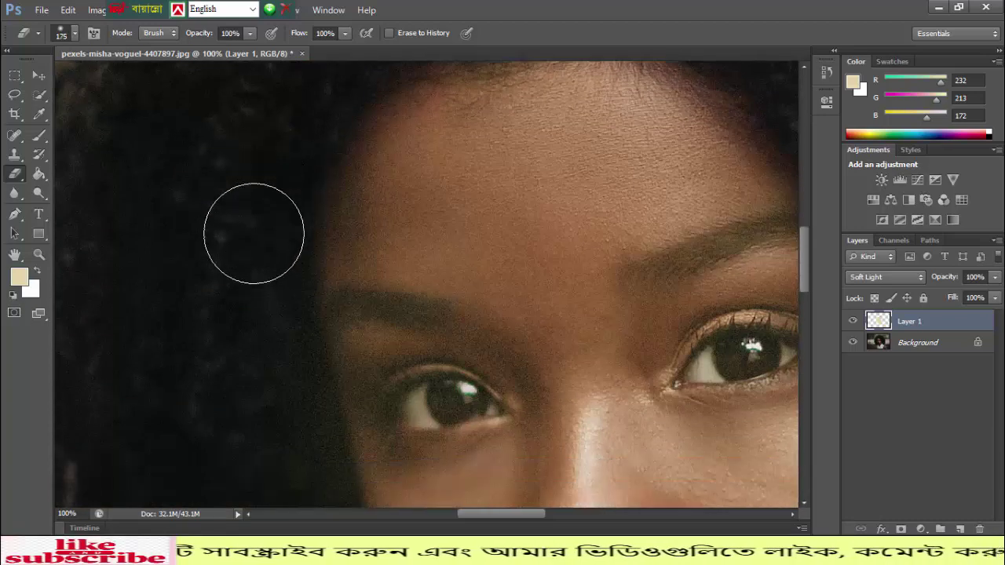
{"action": "scroll", "coordinate": [250, 267], "scroll_direction": "down", "scroll_amount": 1}
{"action": "scroll", "coordinate": [247, 270], "scroll_direction": "down", "scroll_amount": 2}
{"action": "scroll", "coordinate": [259, 298], "scroll_direction": "down", "scroll_amount": 1}
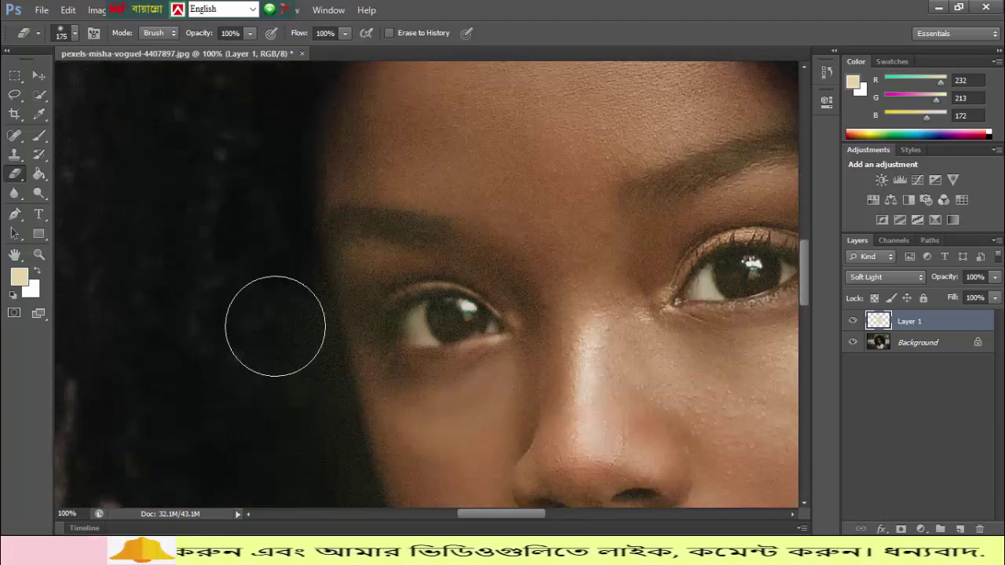
{"action": "scroll", "coordinate": [280, 314], "scroll_direction": "down", "scroll_amount": 2}
{"action": "scroll", "coordinate": [276, 276], "scroll_direction": "down", "scroll_amount": 2}
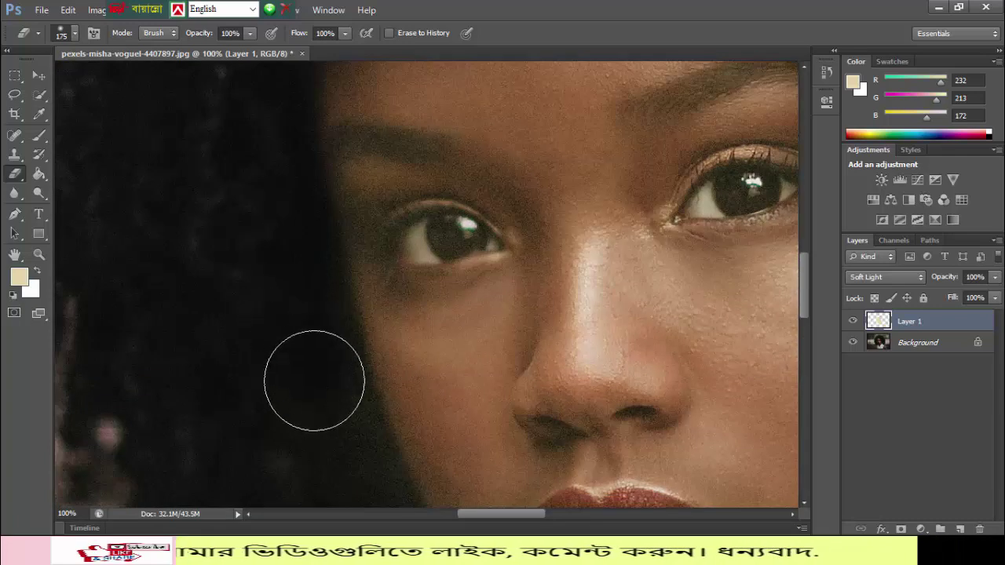
{"action": "scroll", "coordinate": [287, 343], "scroll_direction": "down", "scroll_amount": 1}
{"action": "scroll", "coordinate": [296, 254], "scroll_direction": "down", "scroll_amount": 4}
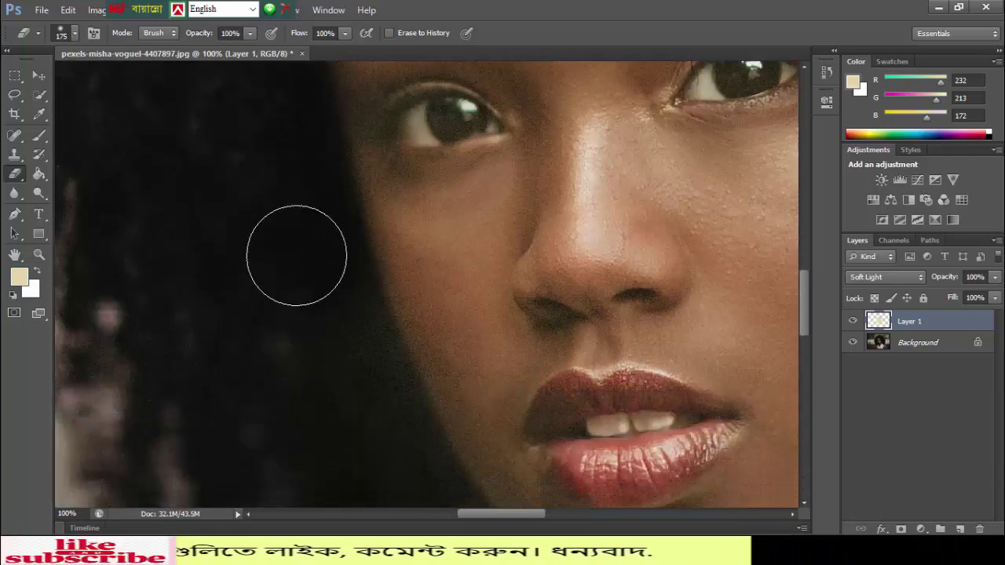
{"action": "scroll", "coordinate": [333, 353], "scroll_direction": "down", "scroll_amount": 3}
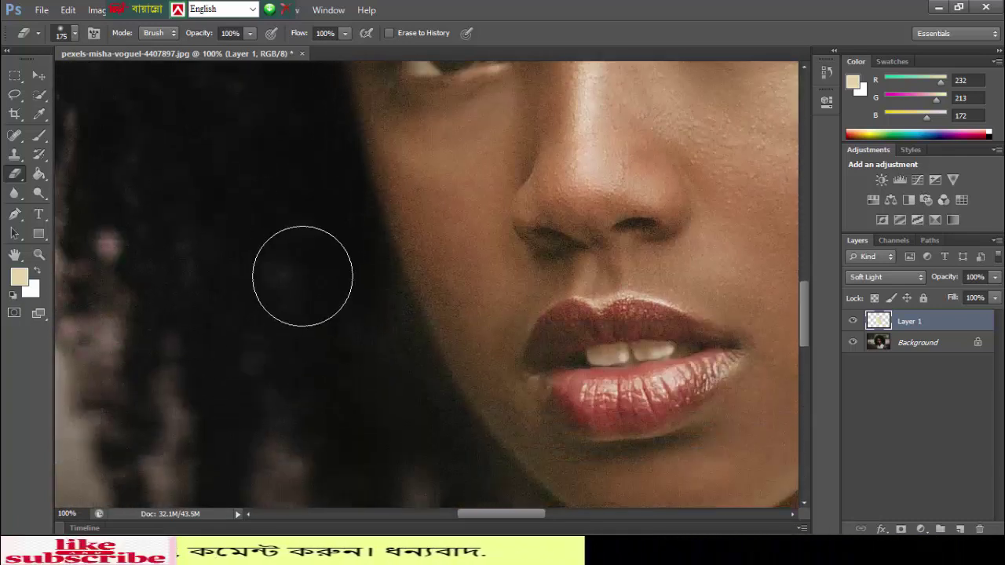
{"action": "scroll", "coordinate": [366, 345], "scroll_direction": "down", "scroll_amount": 4}
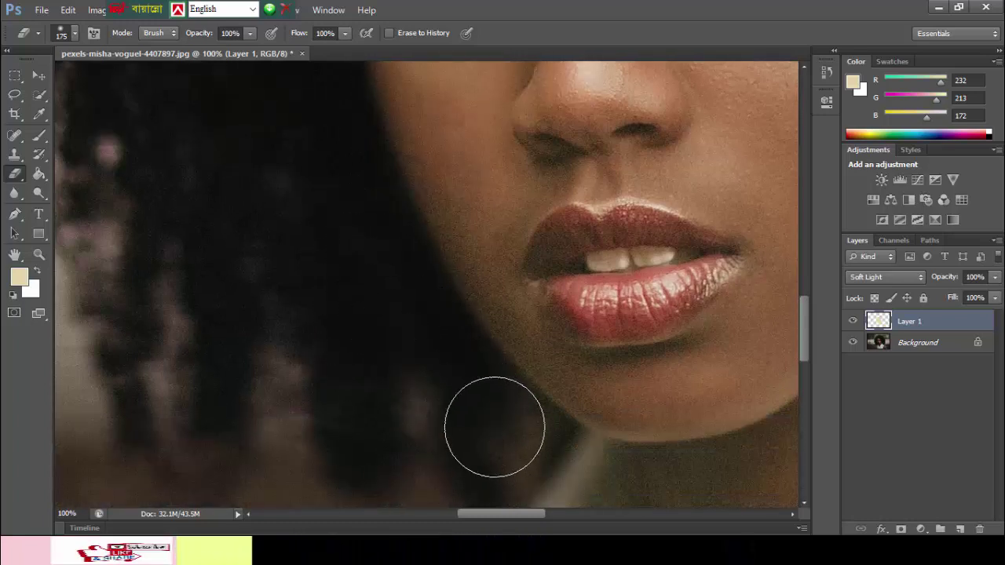
{"action": "scroll", "coordinate": [494, 427], "scroll_direction": "down", "scroll_amount": 3}
{"action": "scroll", "coordinate": [274, 291], "scroll_direction": "down", "scroll_amount": 2}
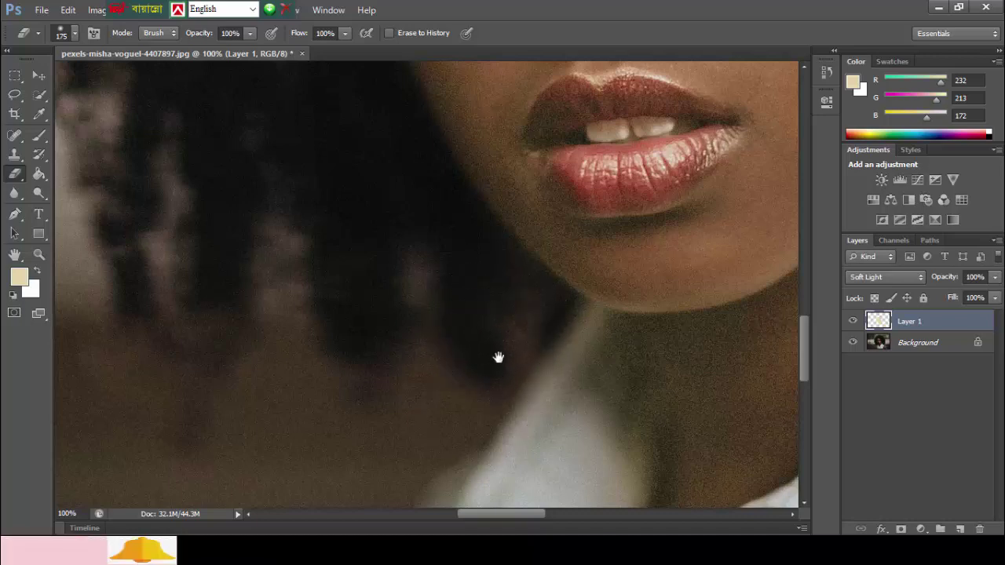
Erase stray beige around the collar, neck and hairline, then fit the photo in view.
{"action": "left_click_drag", "start_coordinate": [498, 357], "coordinate": [370, 191]}
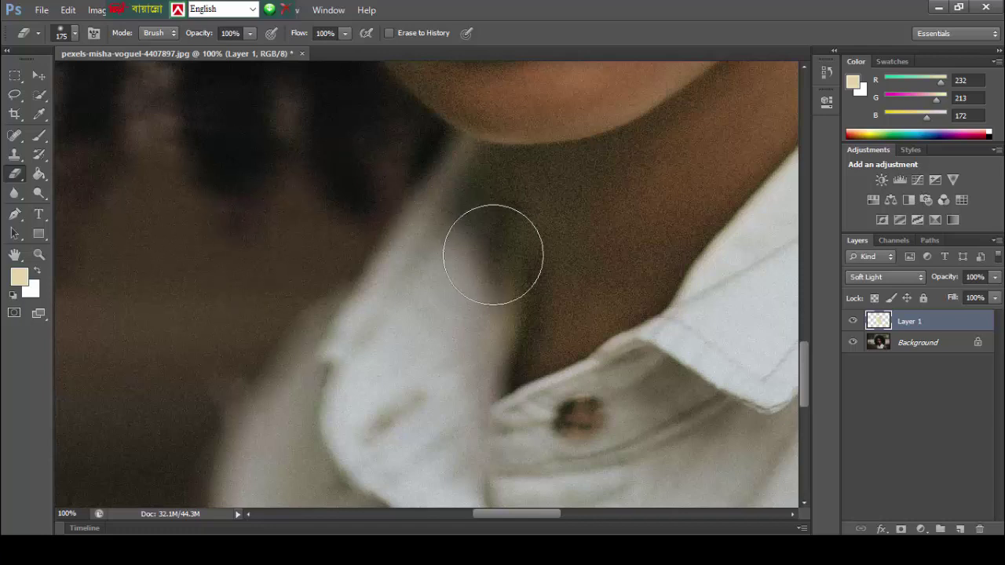
{"action": "mouse_move", "coordinate": [499, 278]}
{"action": "left_mouse_down"}
{"action": "mouse_move", "coordinate": [121, 363]}
{"action": "mouse_move", "coordinate": [579, 195]}
{"action": "mouse_move", "coordinate": [584, 414]}
{"action": "mouse_move", "coordinate": [632, 419]}
{"action": "left_mouse_up"}
{"action": "mouse_move", "coordinate": [440, 70]}
{"action": "left_mouse_down"}
{"action": "mouse_move", "coordinate": [451, 241]}
{"action": "mouse_move", "coordinate": [304, 85]}
{"action": "left_mouse_up"}
{"action": "left_click_drag", "start_coordinate": [463, 411], "coordinate": [384, 191]}
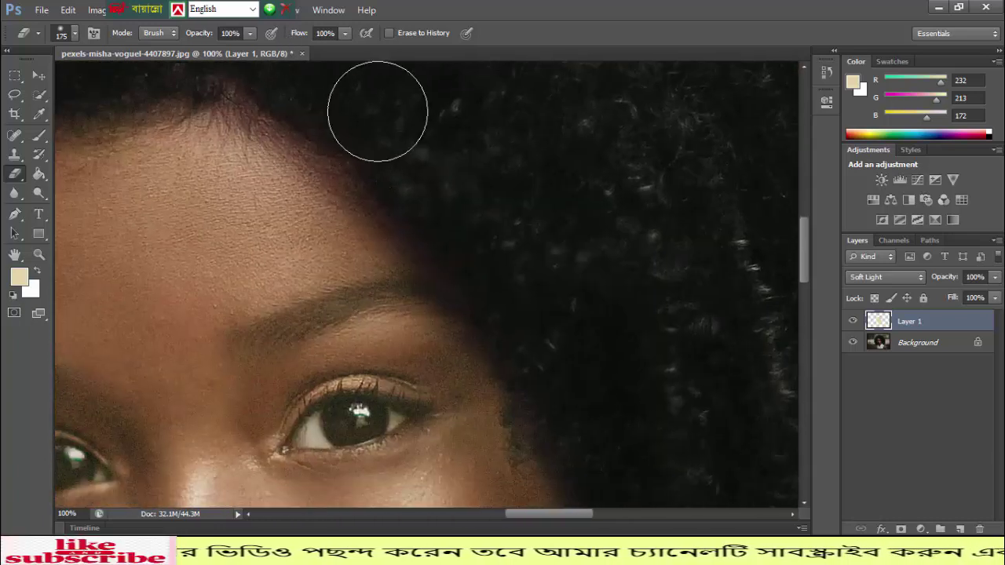
{"action": "scroll", "coordinate": [526, 280], "scroll_direction": "down", "scroll_amount": 3}
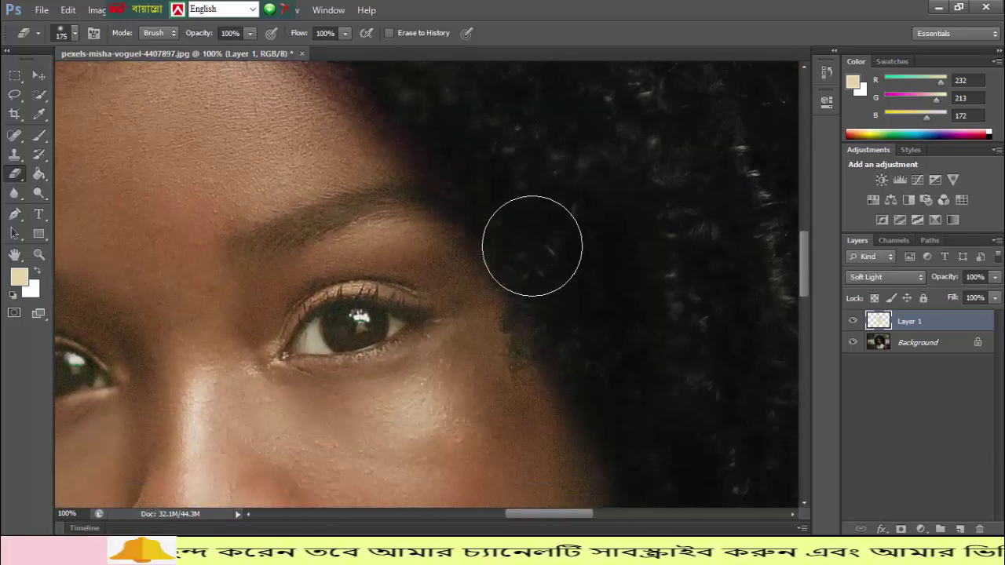
{"action": "mouse_move", "coordinate": [601, 337]}
{"action": "left_mouse_down"}
{"action": "mouse_move", "coordinate": [513, 226]}
{"action": "mouse_move", "coordinate": [469, 206]}
{"action": "left_mouse_up"}
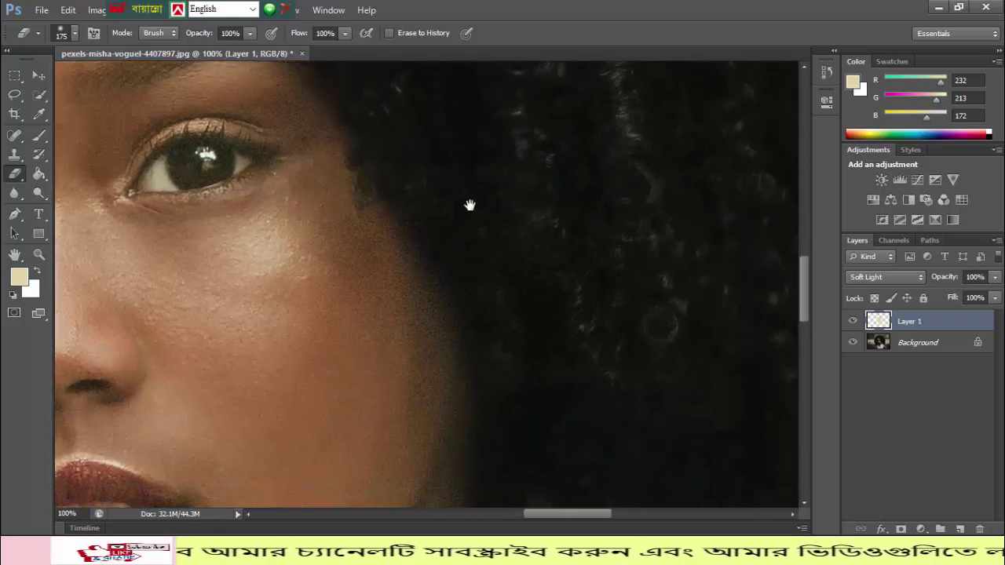
{"action": "scroll", "coordinate": [503, 366], "scroll_direction": "down", "scroll_amount": 3}
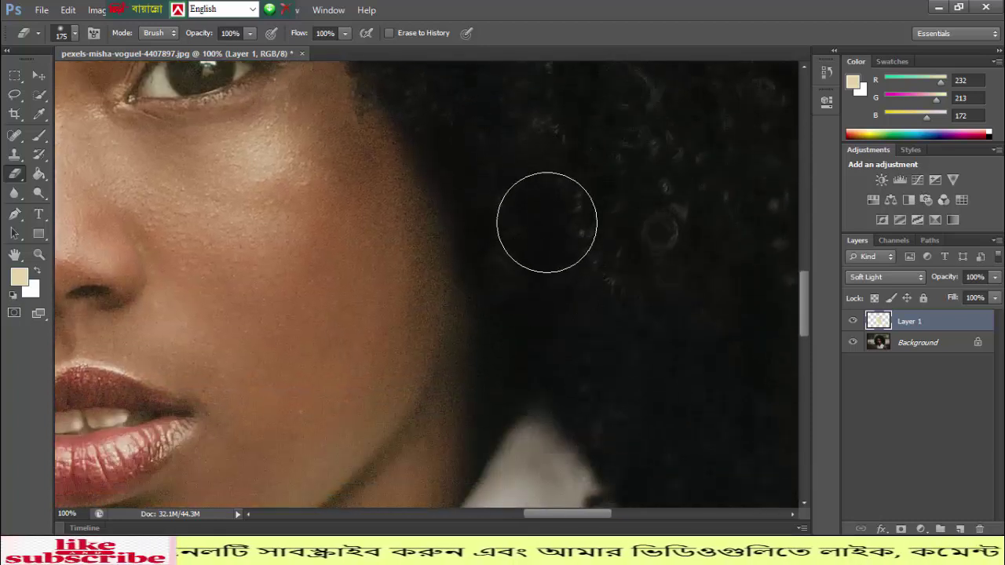
{"action": "scroll", "coordinate": [557, 249], "scroll_direction": "down", "scroll_amount": 5}
{"action": "scroll", "coordinate": [620, 216], "scroll_direction": "down", "scroll_amount": 3}
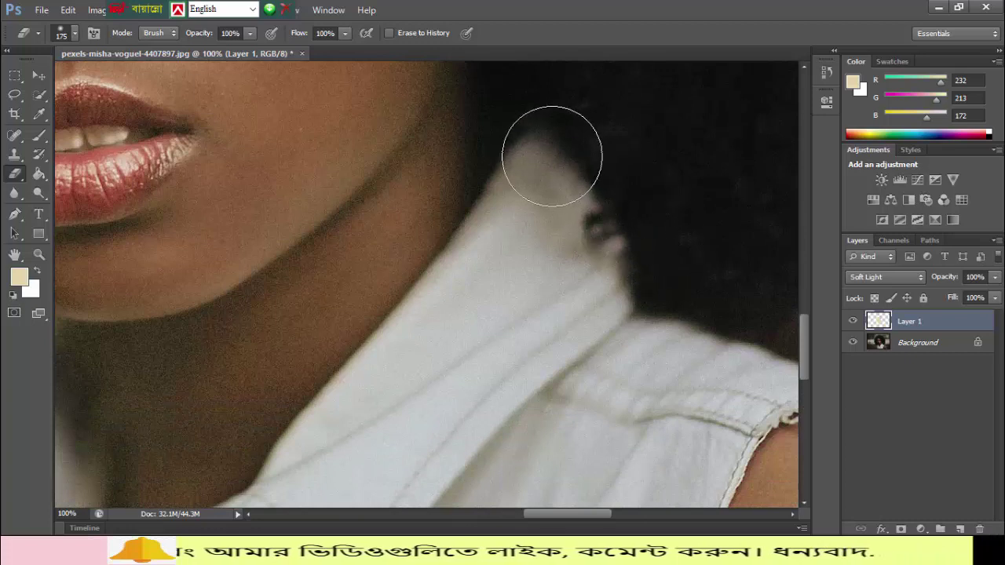
{"action": "key", "text": "ctrl+minus"}
{"action": "key", "text": "ctrl+minus"}
{"action": "key", "text": "ctrl+minus"}
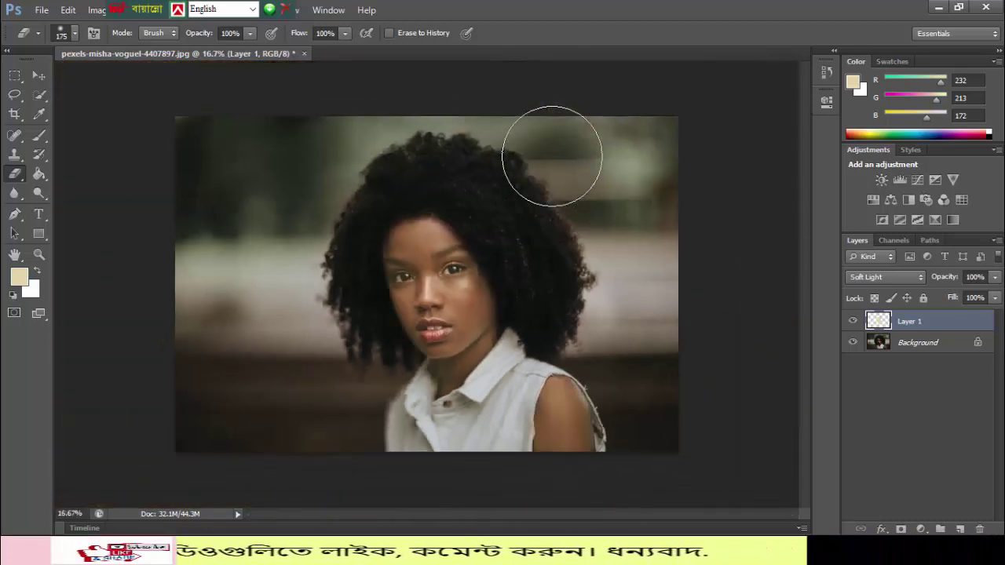
{"action": "left_click", "coordinate": [38, 76]}
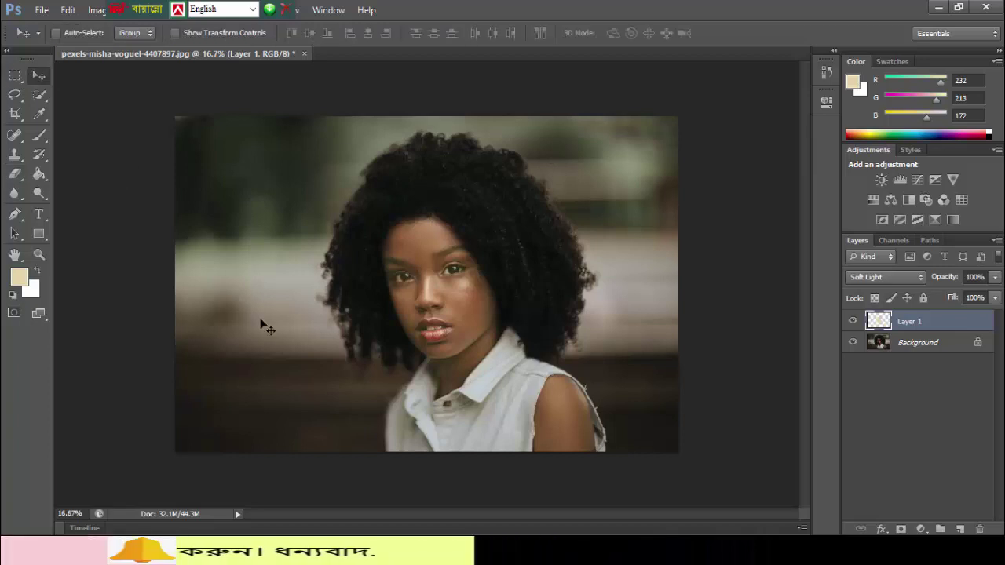
Set the foreground colour to the near-black sampled from the hair.
{"action": "left_click", "coordinate": [19, 276]}
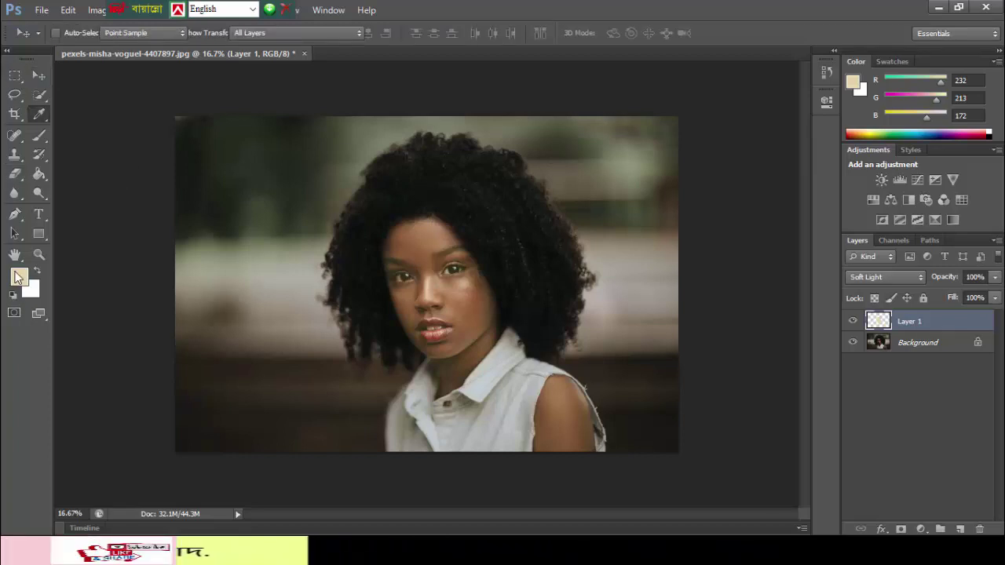
{"action": "left_click", "coordinate": [527, 296]}
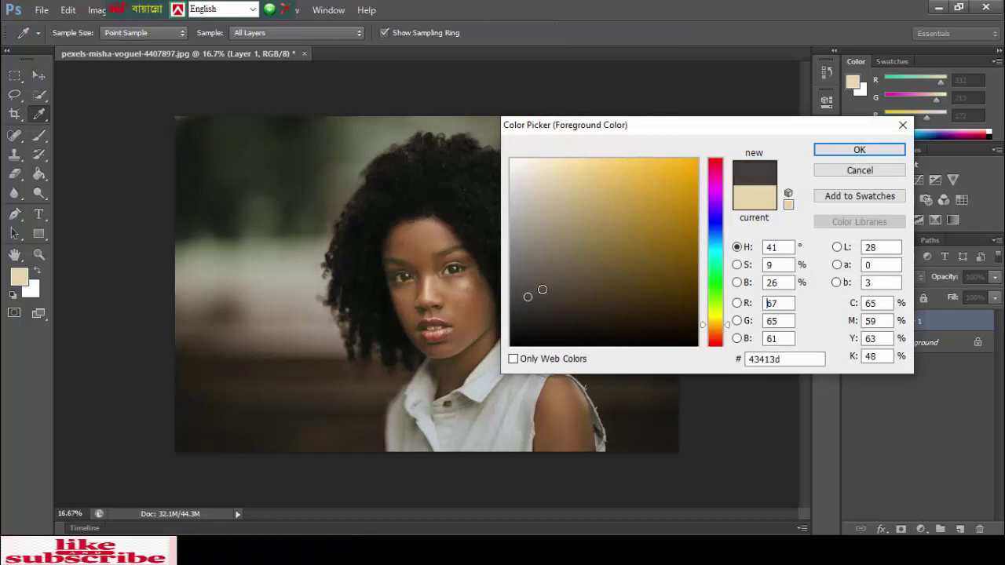
{"action": "left_click", "coordinate": [400, 185]}
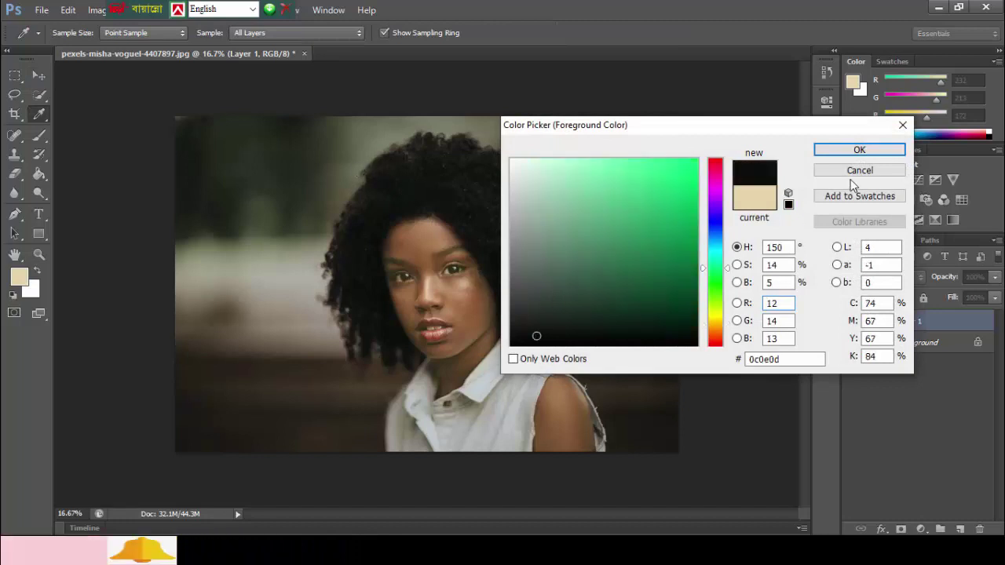
{"action": "left_click", "coordinate": [853, 151]}
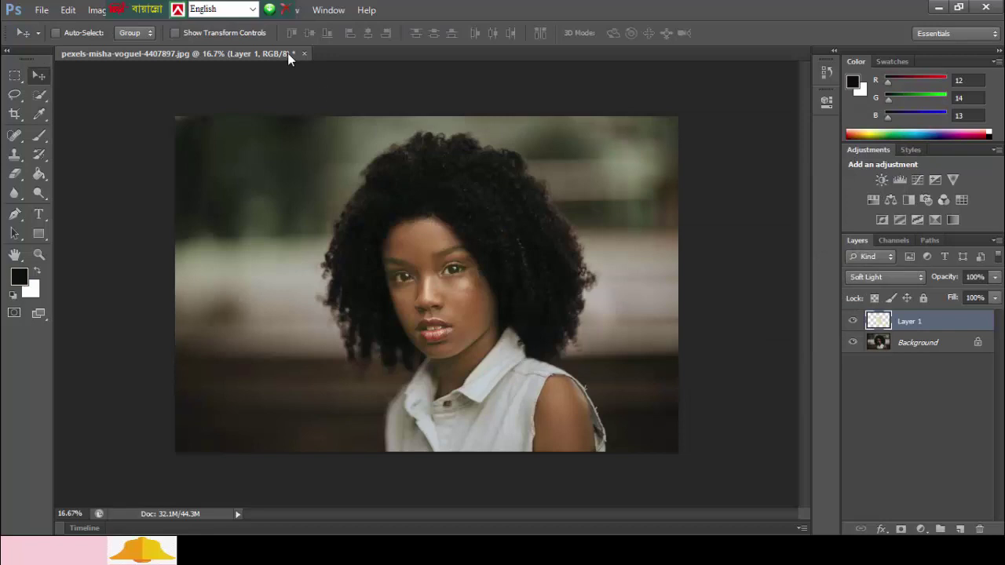
Darken the hair using an 800 px brush at 36% opacity.
{"action": "left_click", "coordinate": [44, 135]}
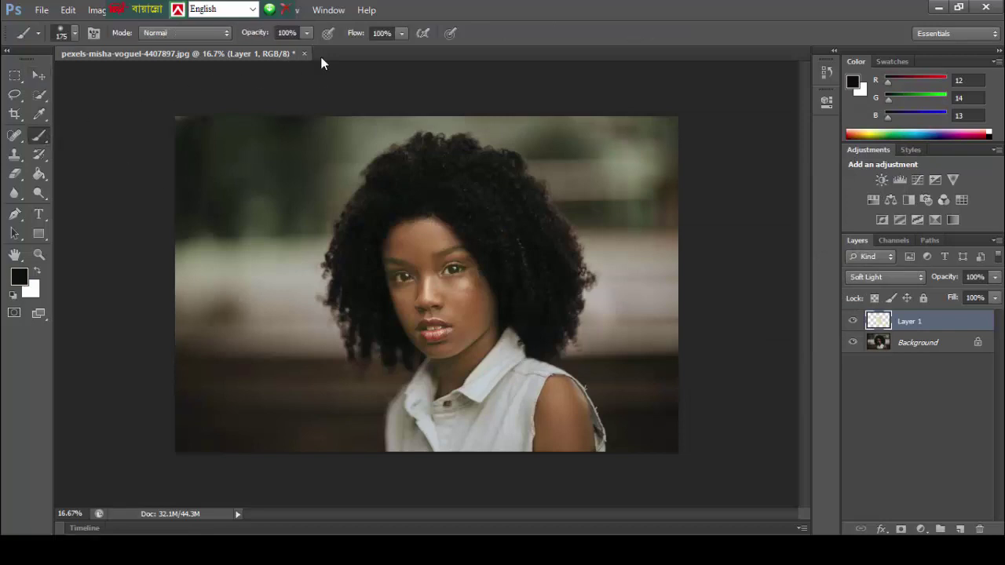
{"action": "left_click", "coordinate": [307, 33]}
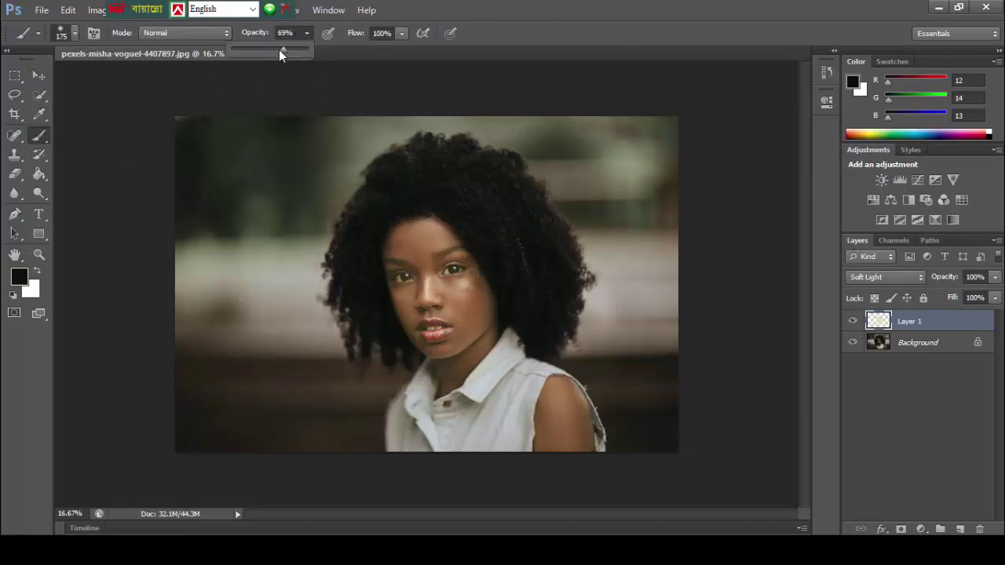
{"action": "left_click_drag", "start_coordinate": [260, 52], "coordinate": [257, 51]}
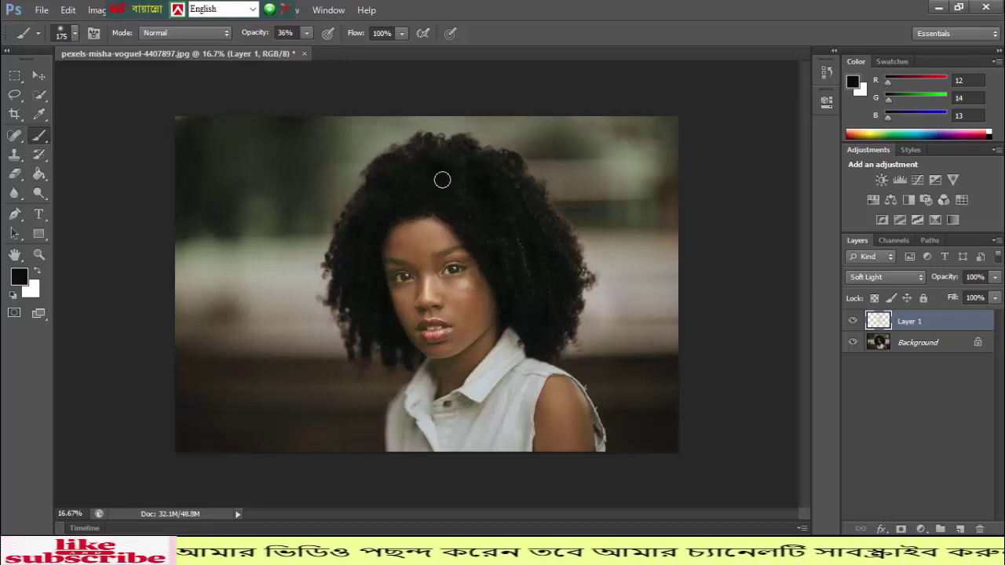
{"action": "key", "text": "bracketright"}
{"action": "key", "text": "bracketright"}
{"action": "key", "text": "bracketright"}
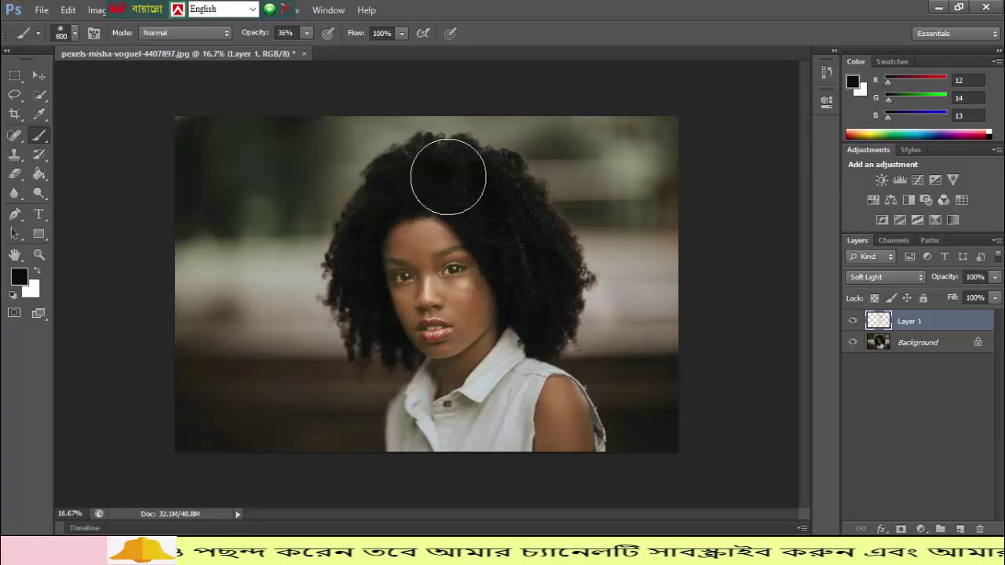
{"action": "left_click_drag", "start_coordinate": [527, 219], "coordinate": [557, 298]}
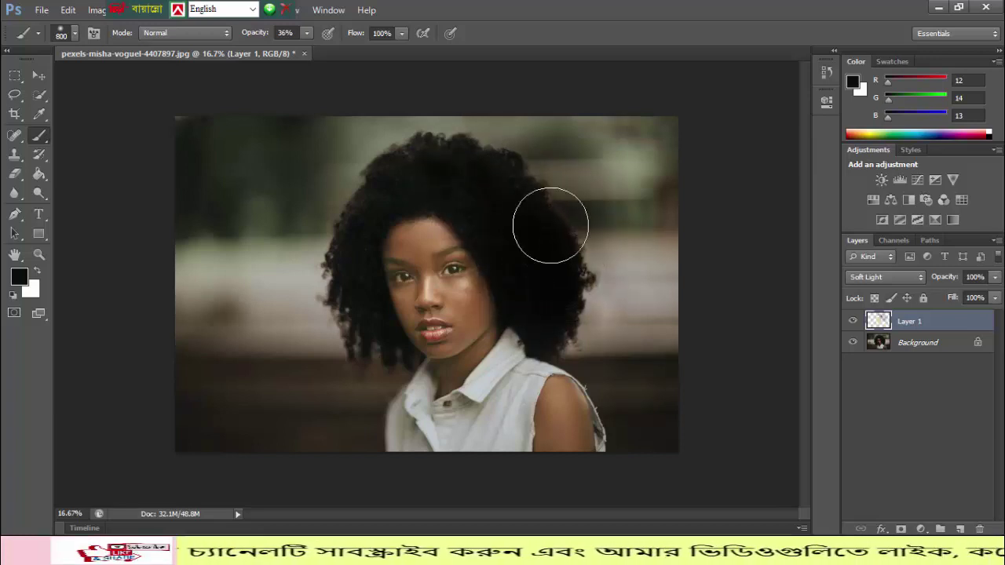
{"action": "mouse_move", "coordinate": [517, 173]}
{"action": "left_mouse_down"}
{"action": "mouse_move", "coordinate": [354, 331]}
{"action": "mouse_move", "coordinate": [549, 188]}
{"action": "left_mouse_up"}
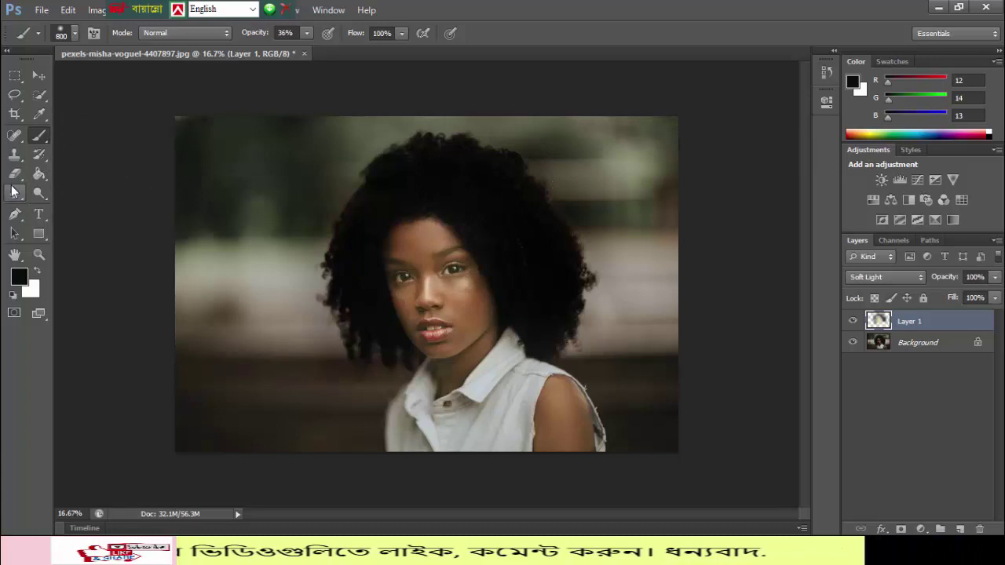
Erase the dark paint from the background at the hair's left edge.
{"action": "left_click", "coordinate": [15, 173]}
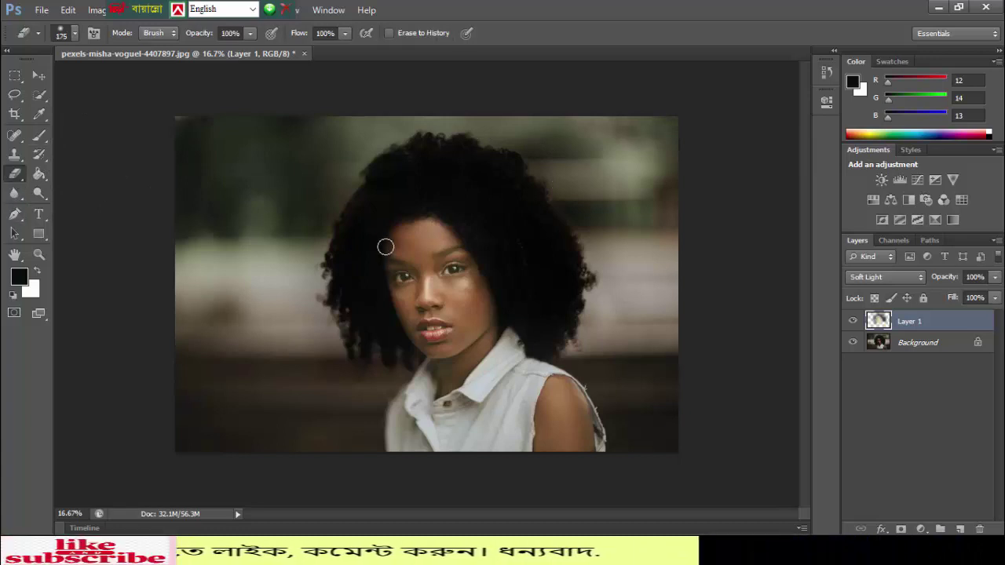
{"action": "scroll", "coordinate": [386, 247], "scroll_direction": "up", "scroll_amount": 2}
{"action": "scroll", "coordinate": [378, 257], "scroll_direction": "up", "scroll_amount": 2}
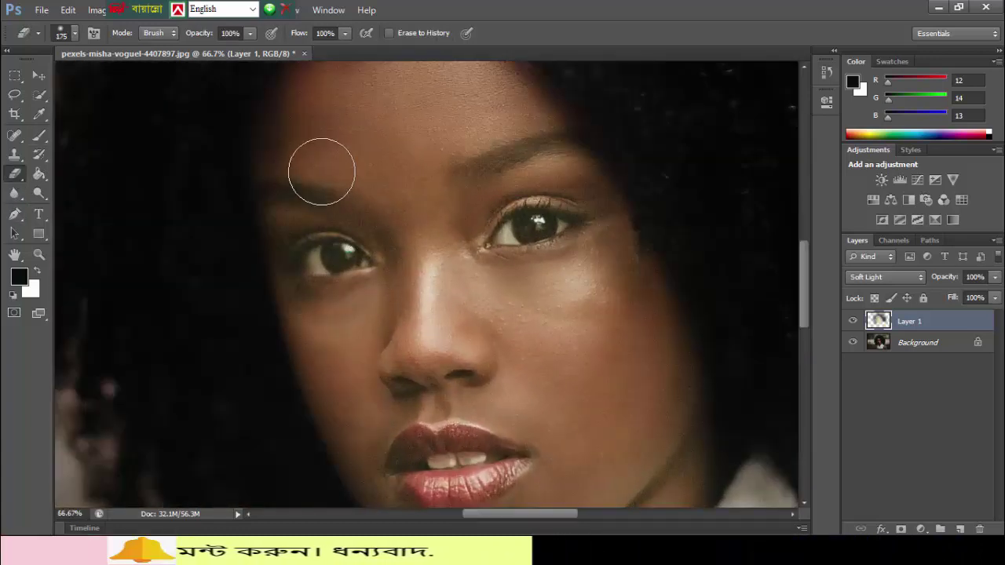
{"action": "scroll", "coordinate": [310, 165], "scroll_direction": "up", "scroll_amount": 2}
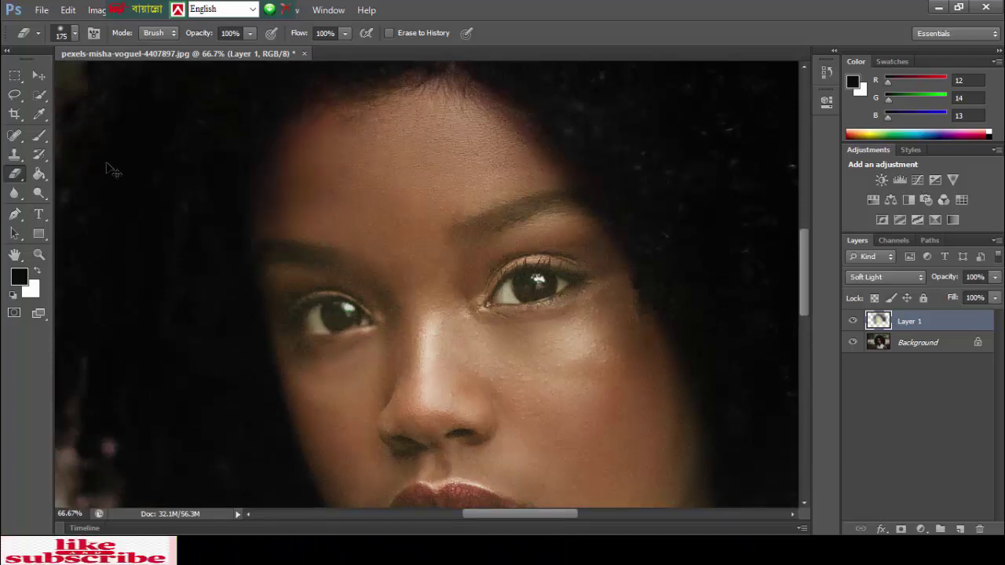
{"action": "scroll", "coordinate": [253, 139], "scroll_direction": "up", "scroll_amount": 1}
{"action": "scroll", "coordinate": [307, 180], "scroll_direction": "up", "scroll_amount": 2}
{"action": "scroll", "coordinate": [377, 222], "scroll_direction": "up", "scroll_amount": 5}
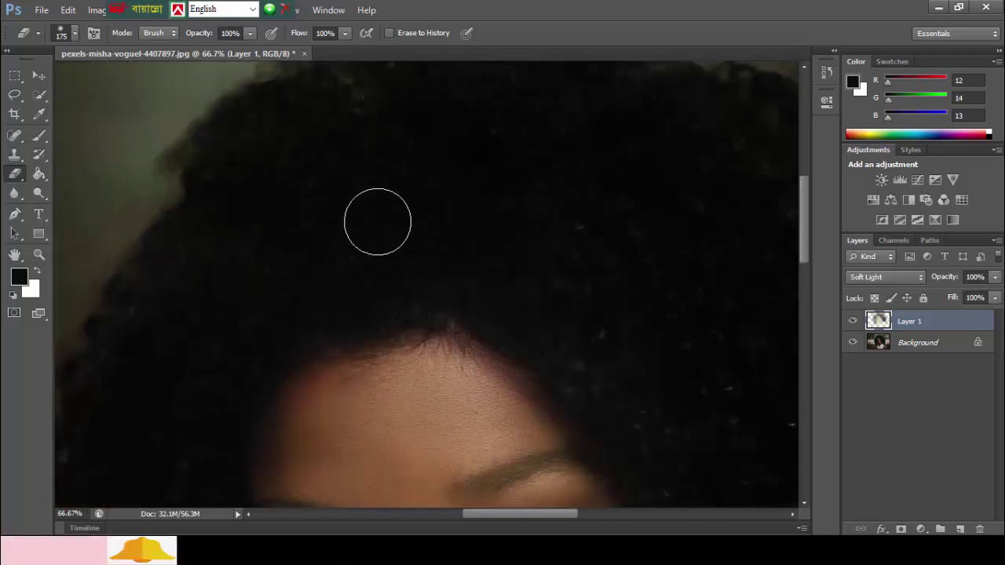
{"action": "scroll", "coordinate": [375, 213], "scroll_direction": "down", "scroll_amount": 1}
{"action": "scroll", "coordinate": [374, 213], "scroll_direction": "down", "scroll_amount": 1}
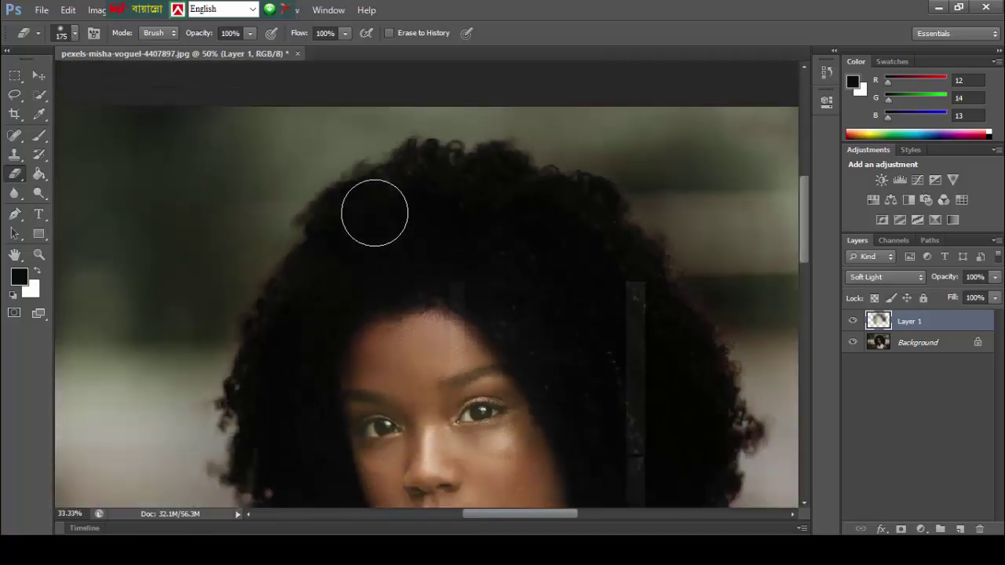
{"action": "scroll", "coordinate": [375, 213], "scroll_direction": "down", "scroll_amount": 1}
{"action": "mouse_move", "coordinate": [336, 200]}
{"action": "left_mouse_down"}
{"action": "mouse_move", "coordinate": [272, 223]}
{"action": "mouse_move", "coordinate": [259, 304]}
{"action": "left_mouse_up"}
Enlarge the eraser to 600 px and erase darkening along the hair's right side.
{"action": "key", "text": "bracketright"}
{"action": "key", "text": "bracketright"}
{"action": "key", "text": "bracketright"}
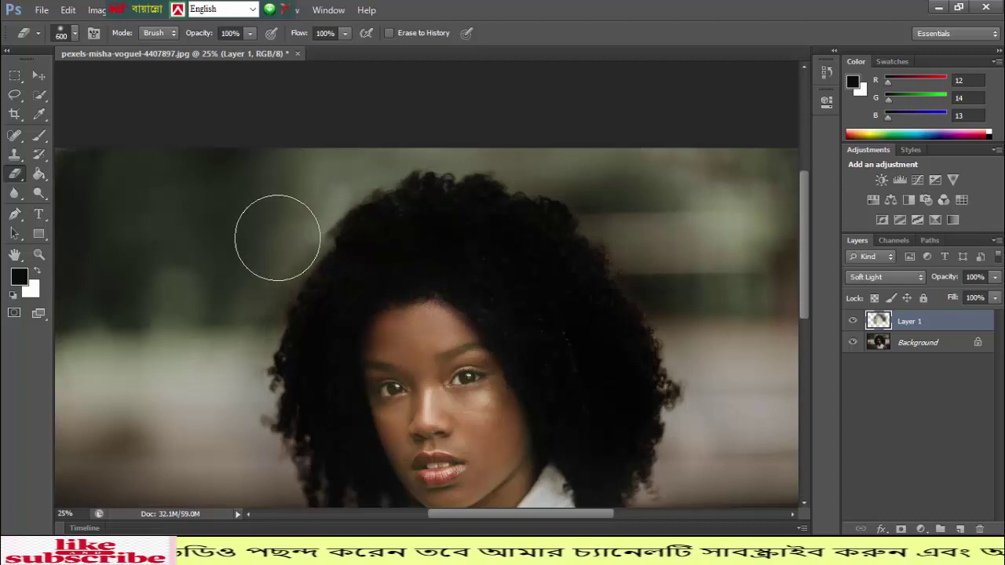
{"action": "scroll", "coordinate": [226, 283], "scroll_direction": "down", "scroll_amount": 2}
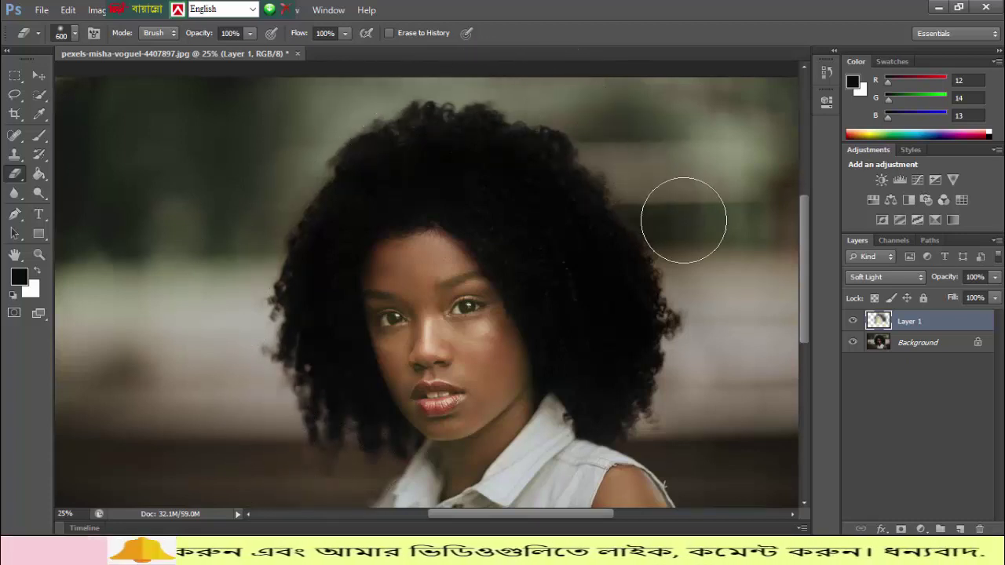
{"action": "left_click_drag", "start_coordinate": [725, 228], "coordinate": [684, 419]}
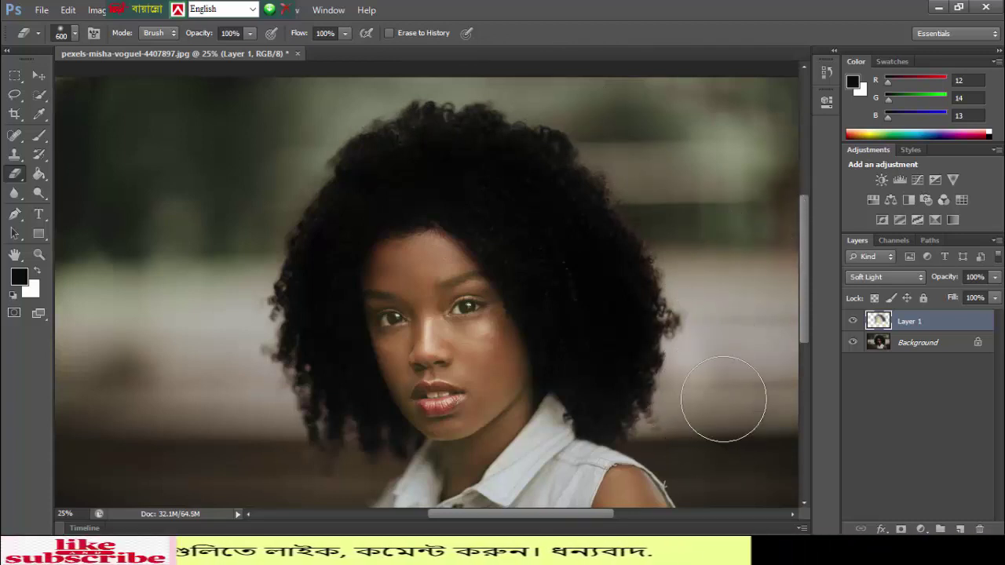
{"action": "scroll", "coordinate": [744, 325], "scroll_direction": "down", "scroll_amount": 2}
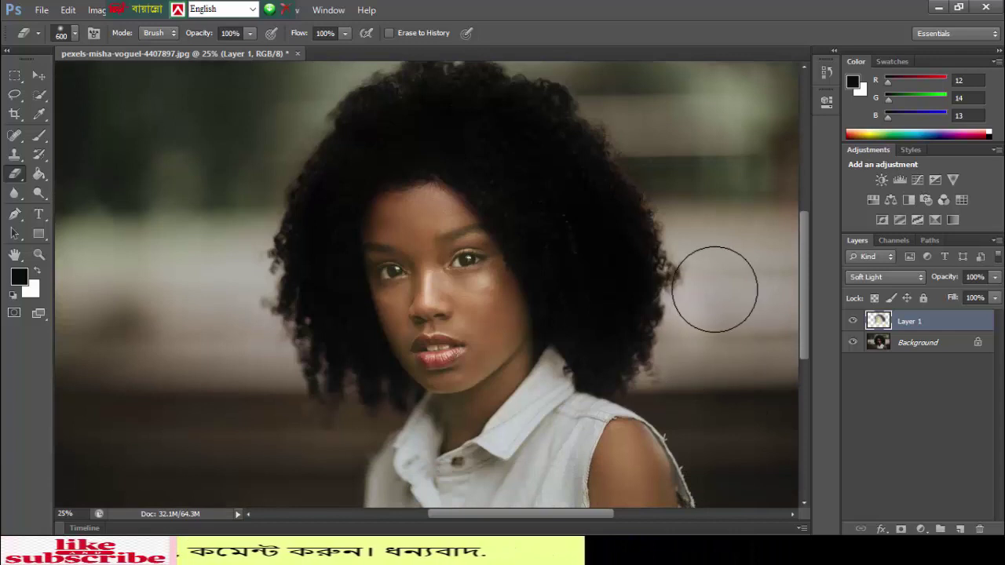
Switch to the Move tool and zoom in on the lips.
{"action": "left_click", "coordinate": [39, 76]}
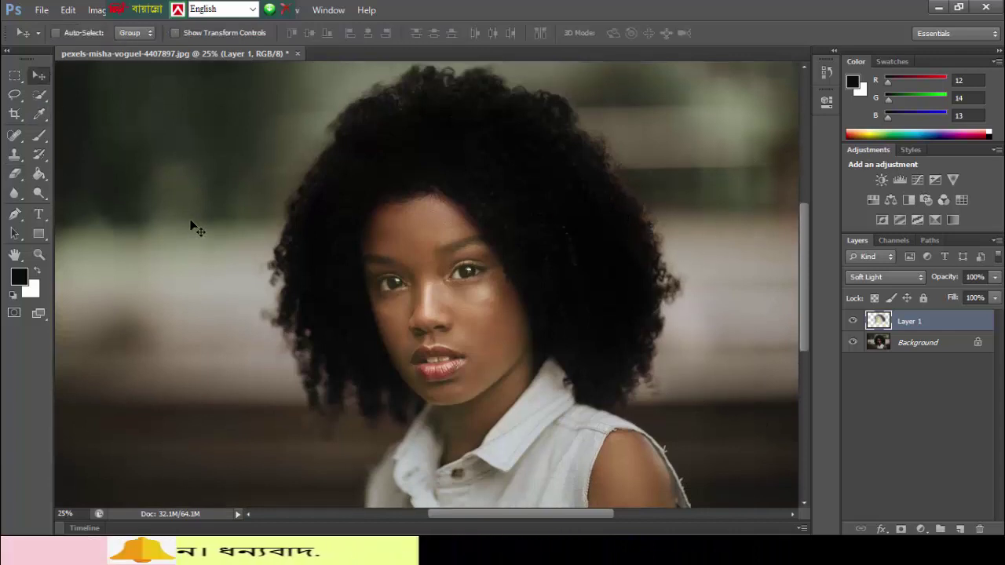
{"action": "scroll", "coordinate": [196, 227], "scroll_direction": "up", "scroll_amount": 2}
{"action": "scroll", "coordinate": [207, 228], "scroll_direction": "down", "scroll_amount": 1}
{"action": "key", "text": "ctrl+plus"}
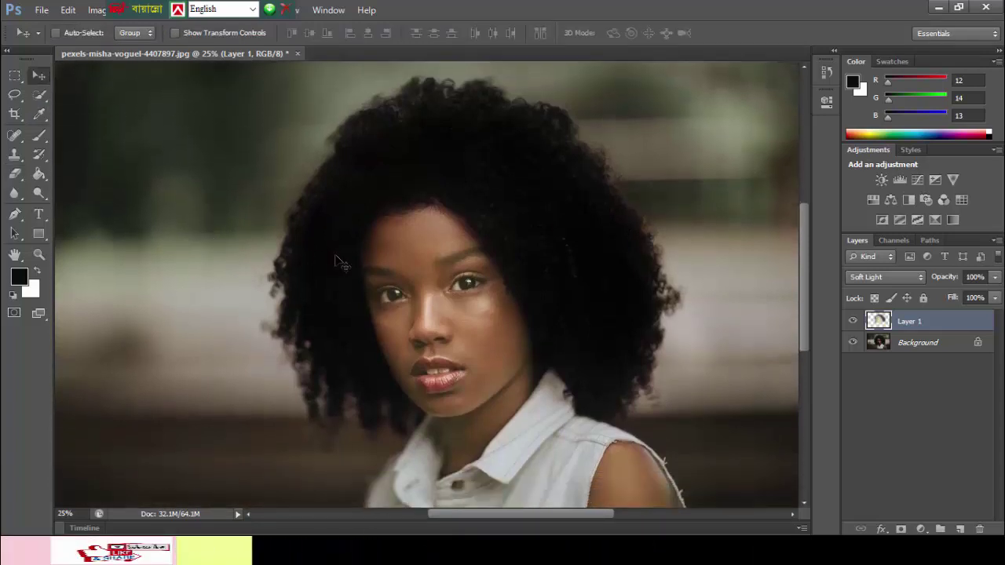
{"action": "key", "text": "ctrl+plus"}
{"action": "scroll", "coordinate": [353, 270], "scroll_direction": "down", "scroll_amount": 3}
{"action": "scroll", "coordinate": [378, 285], "scroll_direction": "down", "scroll_amount": 2}
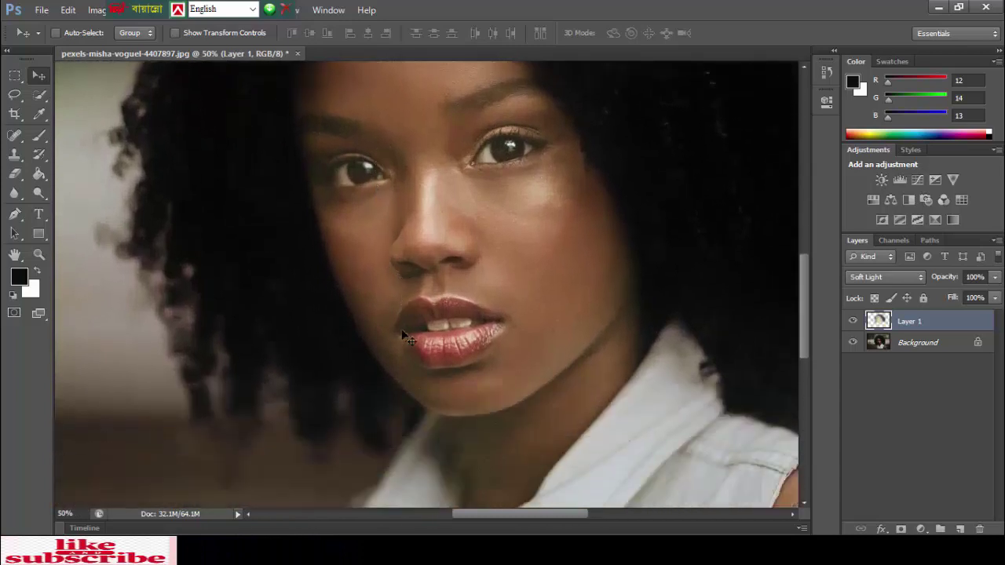
{"action": "scroll", "coordinate": [447, 328], "scroll_direction": "down", "scroll_amount": 1}
{"action": "scroll", "coordinate": [462, 338], "scroll_direction": "up", "scroll_amount": 1}
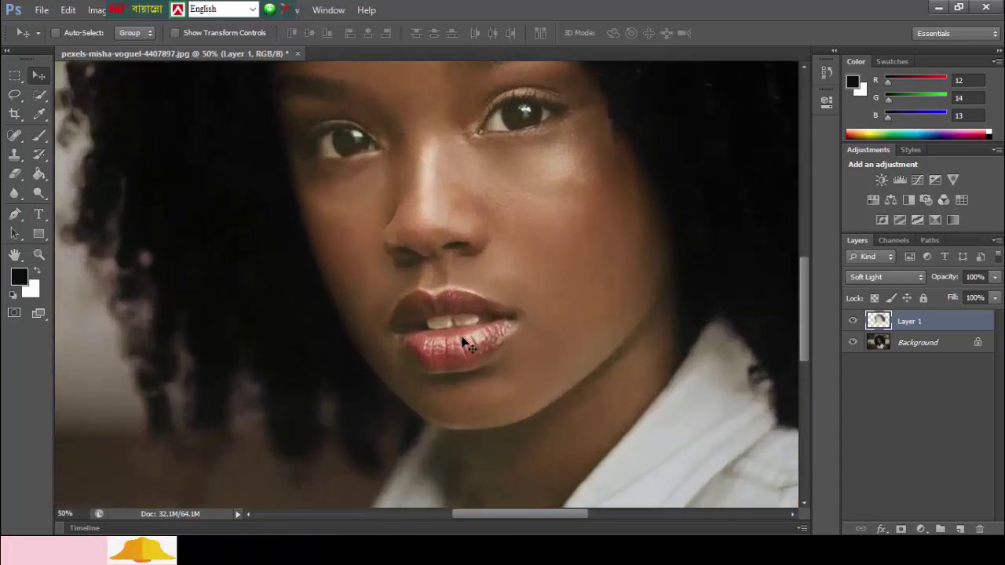
Set the foreground colour to warm orange e69b61 sampled from the skin.
{"action": "left_click", "coordinate": [18, 277]}
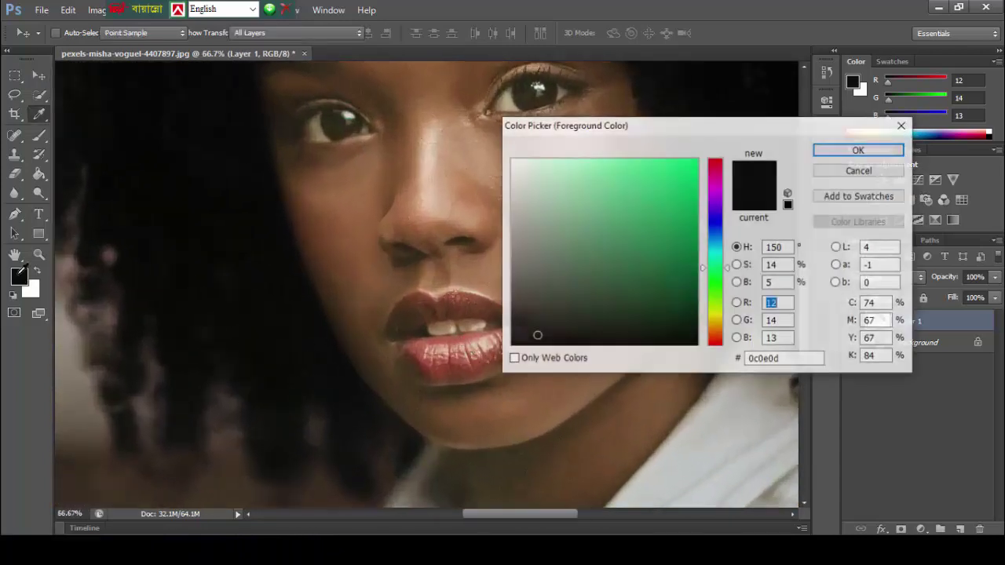
{"action": "left_click", "coordinate": [450, 347]}
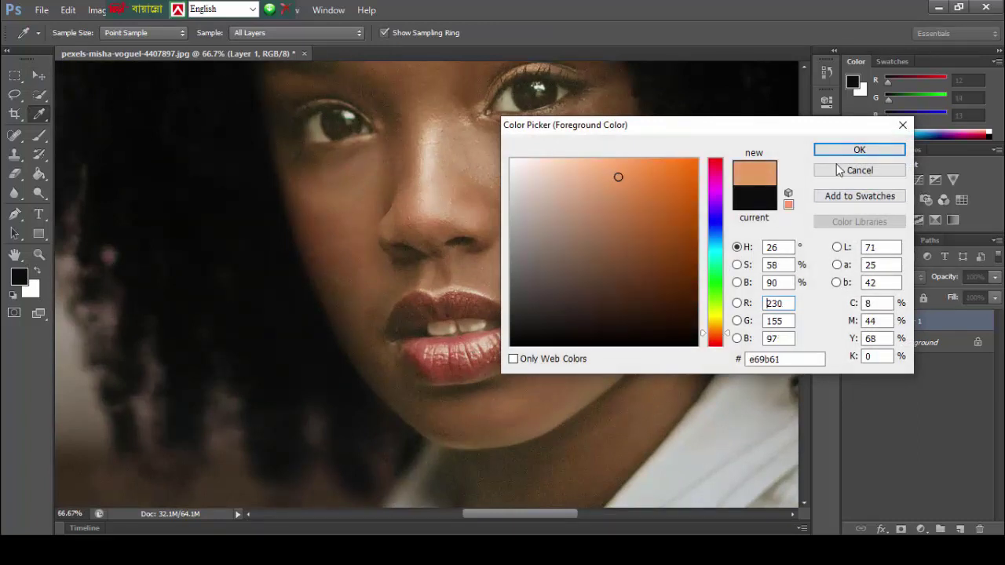
{"action": "left_click", "coordinate": [859, 149]}
{"action": "left_click", "coordinate": [44, 136]}
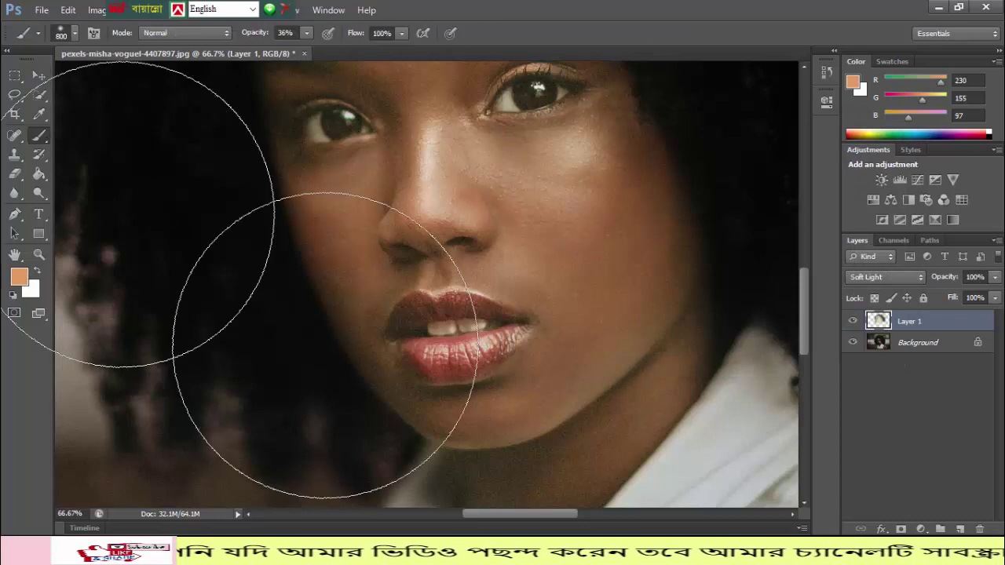
Raise brush opacity, shrink the brush and paint the lower lip a richer red.
{"action": "left_click", "coordinate": [306, 33]}
{"action": "left_click_drag", "start_coordinate": [310, 51], "coordinate": [422, 56]}
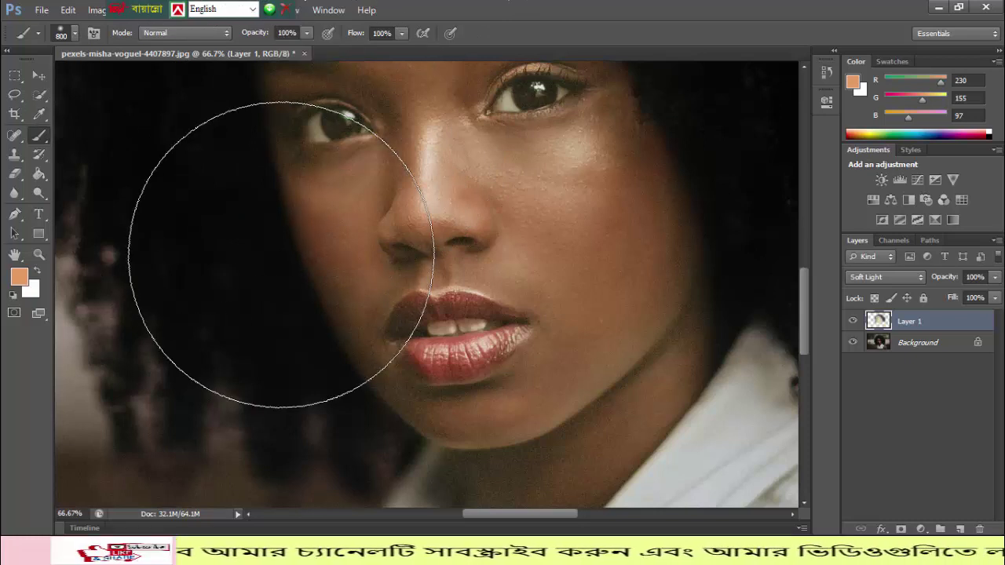
{"action": "key", "text": "bracketleft"}
{"action": "key", "text": "bracketleft"}
{"action": "key", "text": "bracketleft"}
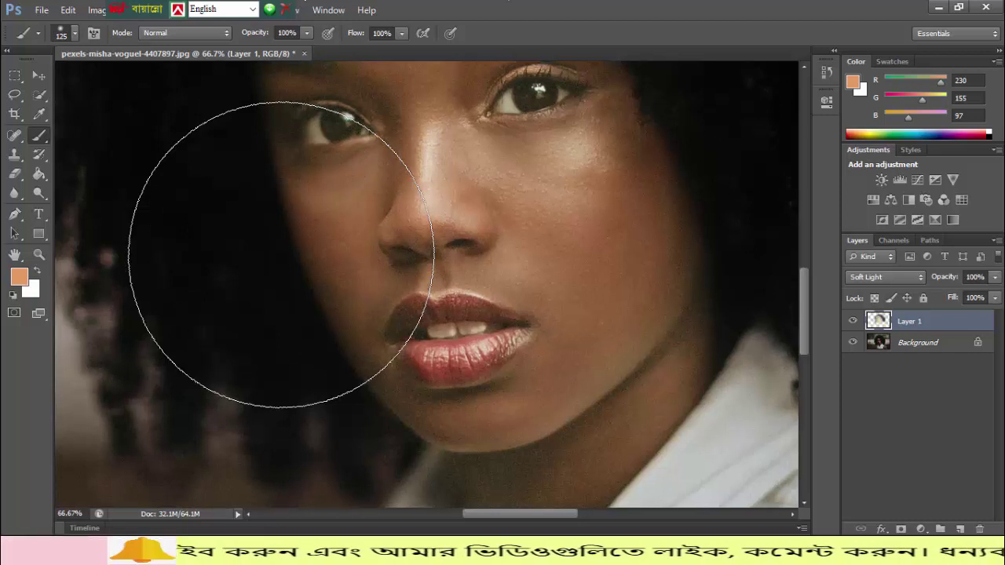
{"action": "key", "text": "ctrl+plus"}
{"action": "key", "text": "ctrl+plus"}
{"action": "scroll", "coordinate": [471, 322], "scroll_direction": "down", "scroll_amount": 2}
{"action": "scroll", "coordinate": [496, 327], "scroll_direction": "down", "scroll_amount": 2}
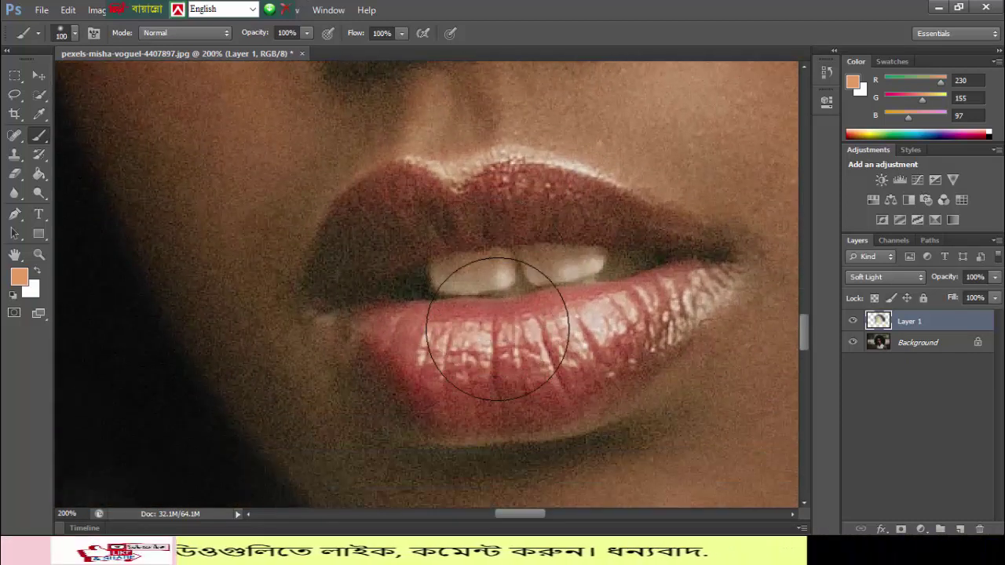
{"action": "key", "text": "bracketleft"}
{"action": "key", "text": "bracketleft"}
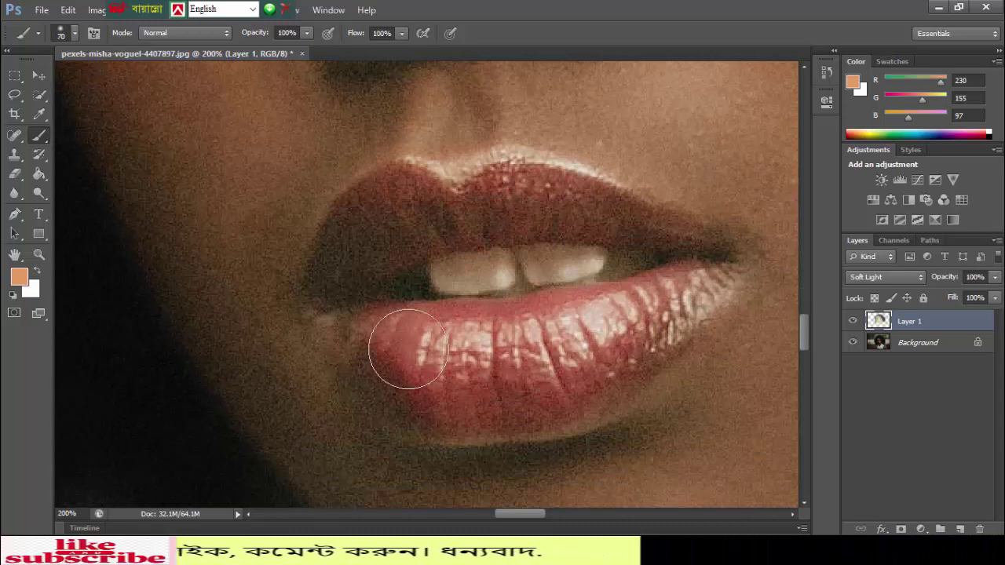
{"action": "left_click_drag", "start_coordinate": [408, 349], "coordinate": [653, 309]}
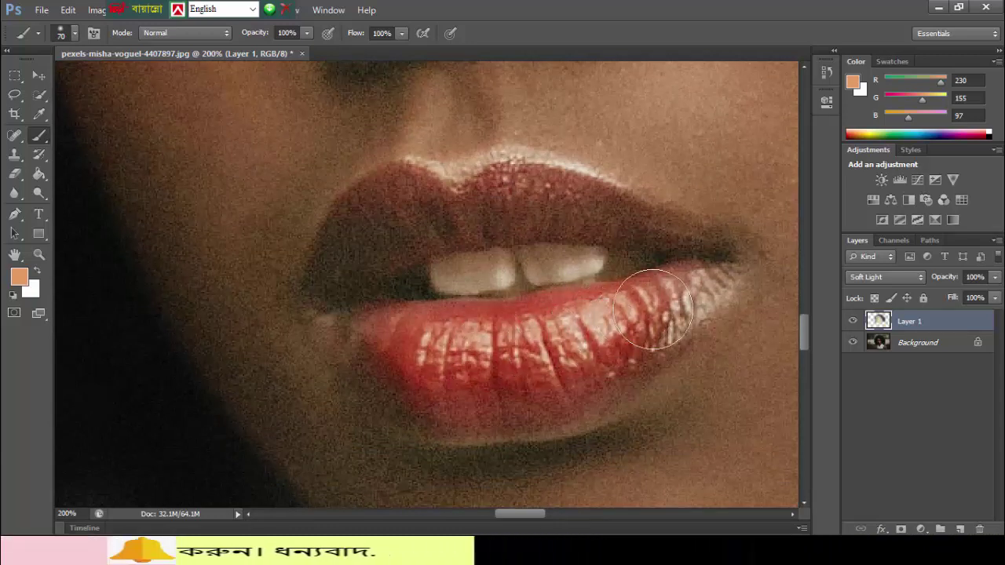
{"action": "mouse_move", "coordinate": [460, 373]}
{"action": "left_mouse_down"}
{"action": "mouse_move", "coordinate": [568, 385]}
{"action": "mouse_move", "coordinate": [668, 340]}
{"action": "mouse_move", "coordinate": [626, 346]}
{"action": "left_mouse_up"}
{"action": "mouse_move", "coordinate": [418, 373]}
{"action": "left_mouse_down"}
{"action": "mouse_move", "coordinate": [449, 381]}
{"action": "mouse_move", "coordinate": [635, 323]}
{"action": "left_mouse_up"}
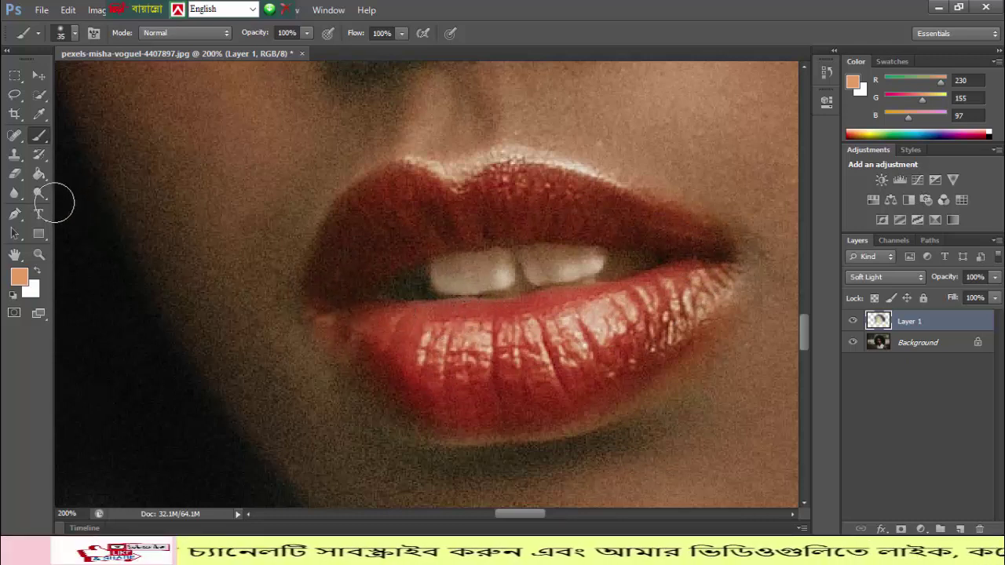
Pick pale cream ead7c4 in the foreground Color Picker.
{"action": "left_click", "coordinate": [27, 275]}
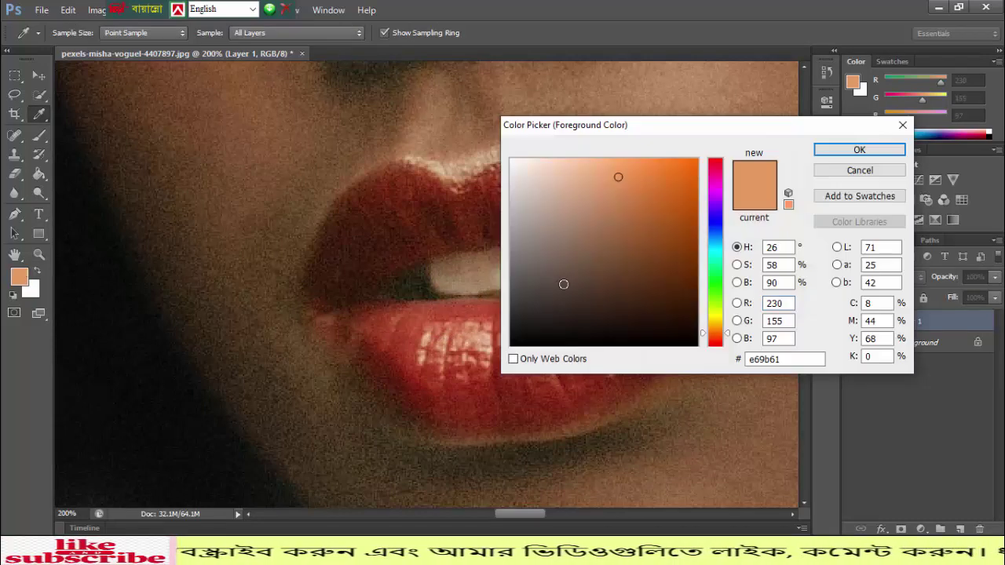
{"action": "left_click", "coordinate": [483, 271]}
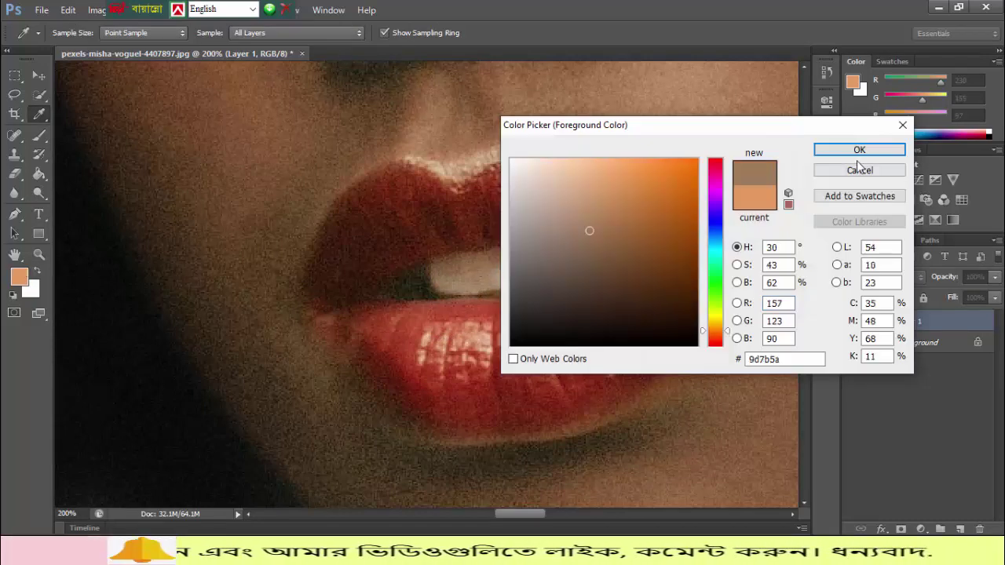
{"action": "left_click_drag", "start_coordinate": [560, 206], "coordinate": [539, 172]}
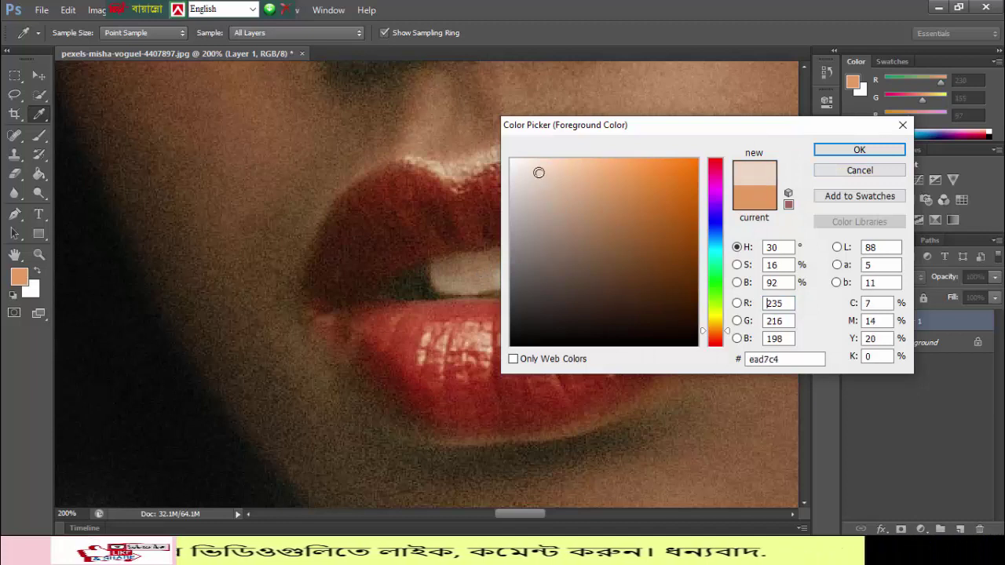
Confirm the pale cream f2e4d6 and brush it over the teeth to whiten them.
{"action": "left_click", "coordinate": [839, 152]}
{"action": "key", "text": "b"}
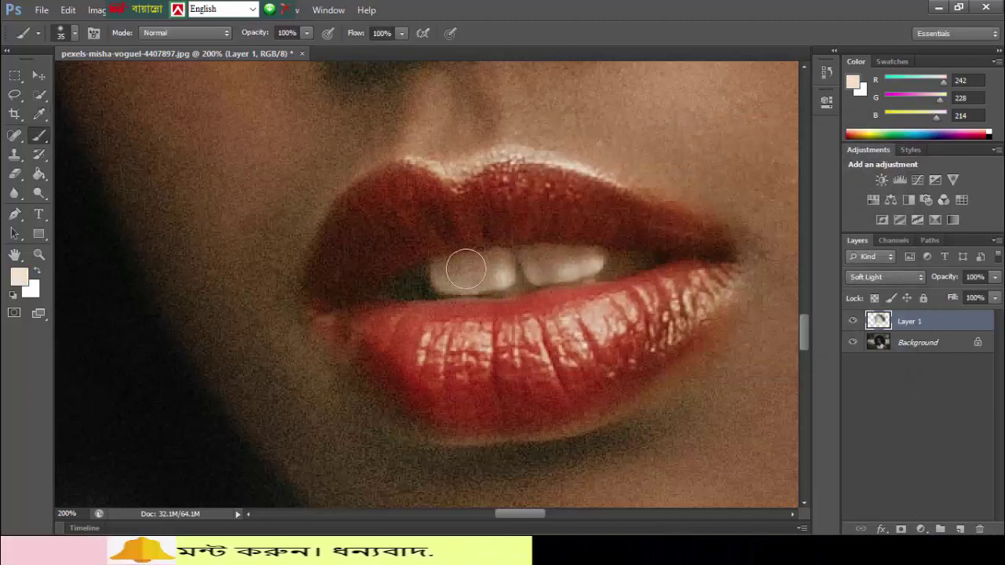
{"action": "left_click_drag", "start_coordinate": [447, 276], "coordinate": [545, 265]}
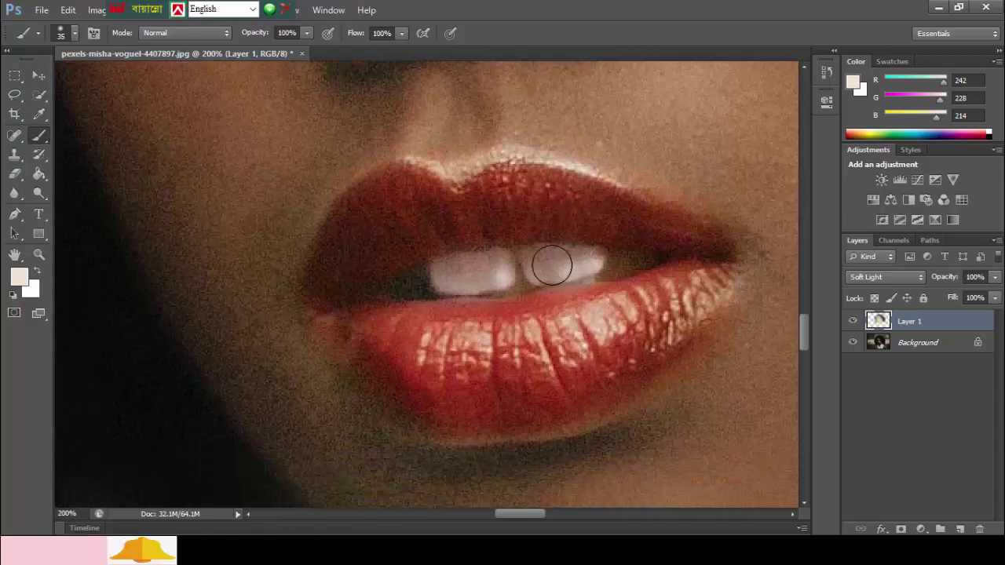
Scroll up to the eyes and reopen the foreground colour chooser.
{"action": "scroll", "coordinate": [398, 200], "scroll_direction": "up", "scroll_amount": 3}
{"action": "scroll", "coordinate": [401, 206], "scroll_direction": "up", "scroll_amount": 3}
{"action": "scroll", "coordinate": [402, 208], "scroll_direction": "up", "scroll_amount": 3}
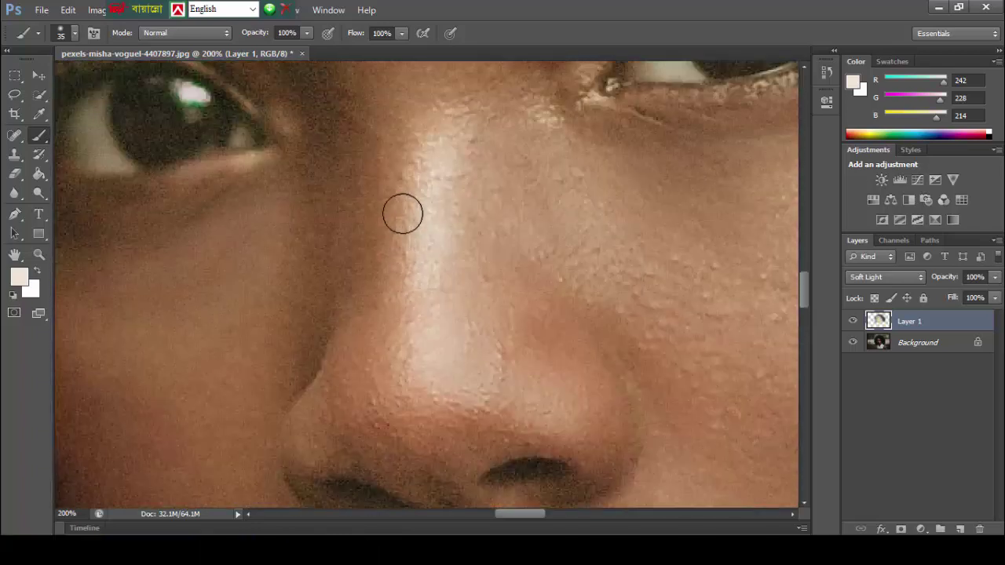
{"action": "scroll", "coordinate": [385, 208], "scroll_direction": "up", "scroll_amount": 3}
{"action": "scroll", "coordinate": [227, 224], "scroll_direction": "down", "scroll_amount": 2}
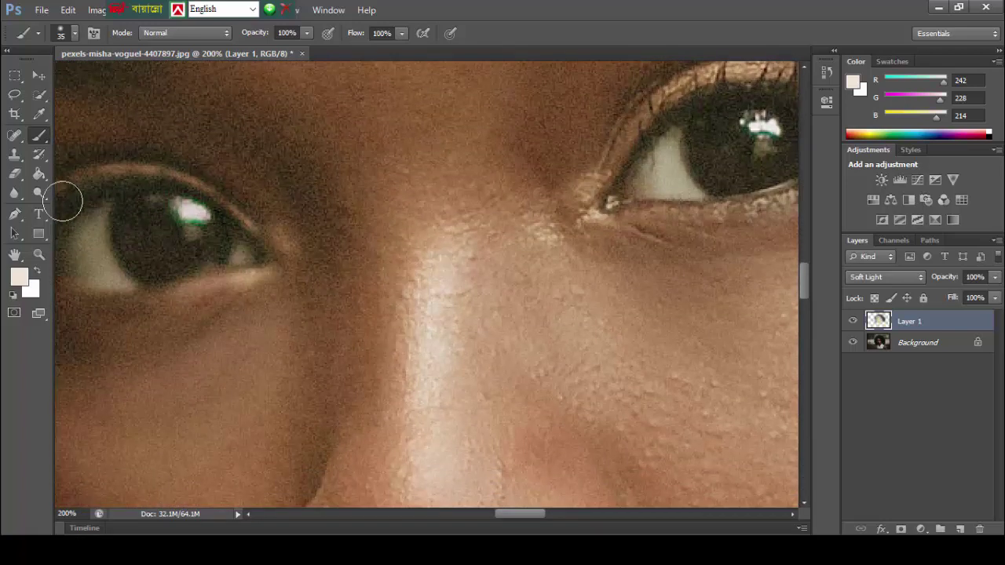
{"action": "left_click", "coordinate": [20, 278]}
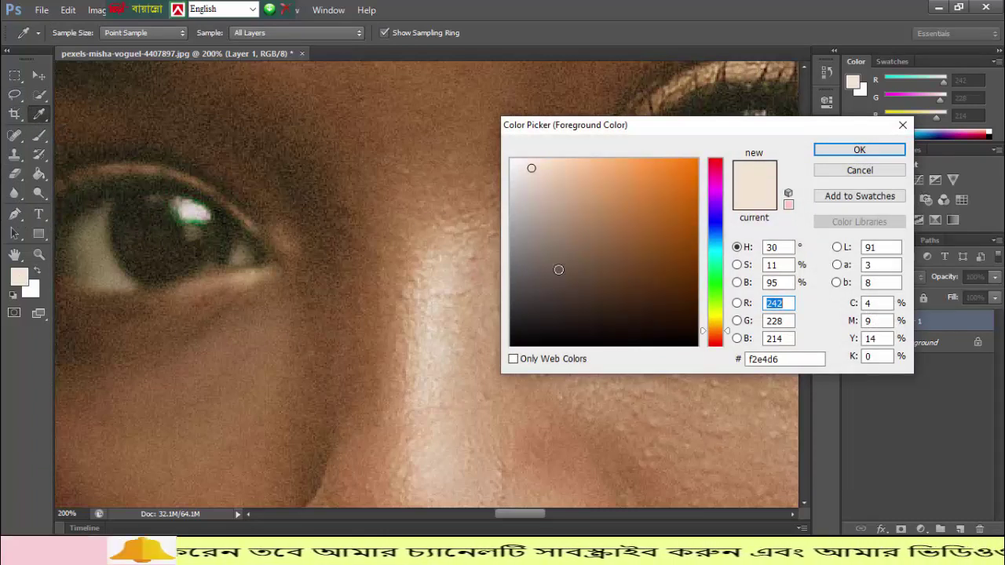
Set the painting colour to a dark grey-brown shade.
{"action": "left_click", "coordinate": [529, 265]}
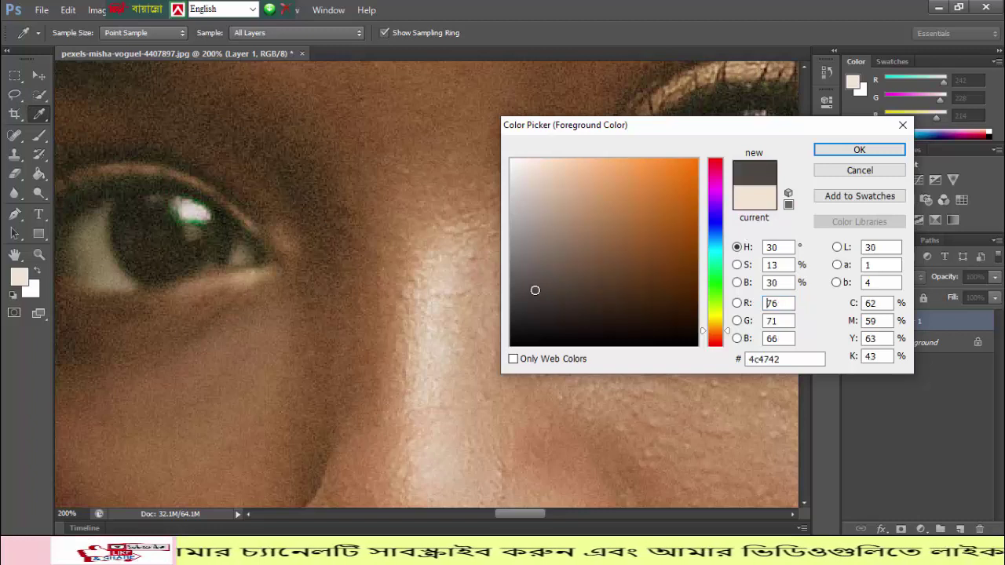
{"action": "left_click", "coordinate": [859, 149]}
{"action": "key", "text": "b"}
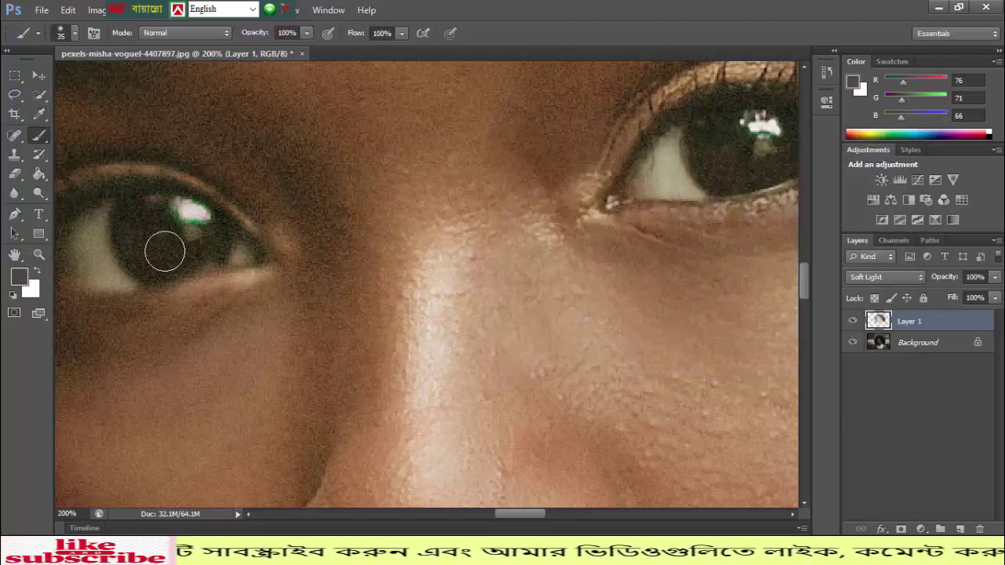
Darken both irises and their outer edges with the dark grey brush.
{"action": "mouse_move", "coordinate": [139, 226]}
{"action": "left_mouse_down"}
{"action": "mouse_move", "coordinate": [197, 251]}
{"action": "mouse_move", "coordinate": [225, 242]}
{"action": "left_mouse_up"}
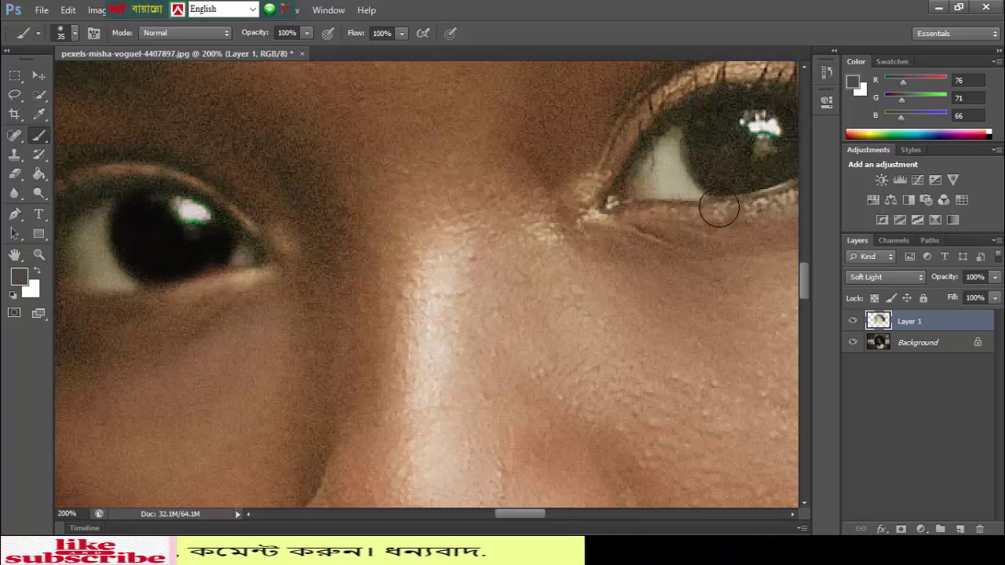
{"action": "left_click_drag", "start_coordinate": [709, 211], "coordinate": [487, 264]}
{"action": "mouse_move", "coordinate": [490, 191]}
{"action": "left_mouse_down"}
{"action": "mouse_move", "coordinate": [511, 224]}
{"action": "mouse_move", "coordinate": [563, 224]}
{"action": "mouse_move", "coordinate": [562, 235]}
{"action": "left_mouse_up"}
{"action": "left_click", "coordinate": [584, 190]}
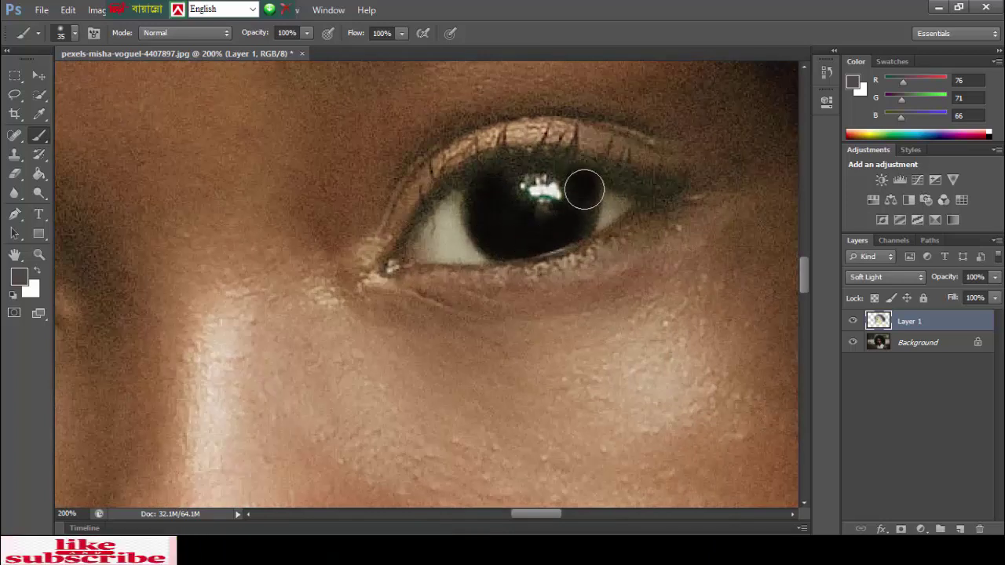
{"action": "left_click", "coordinate": [479, 202]}
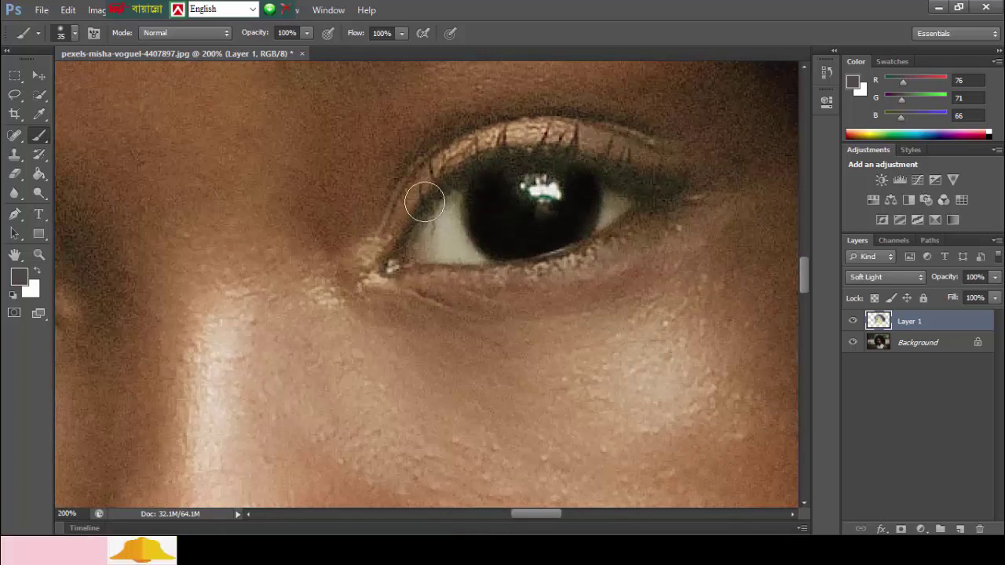
{"action": "key", "text": "bracketleft"}
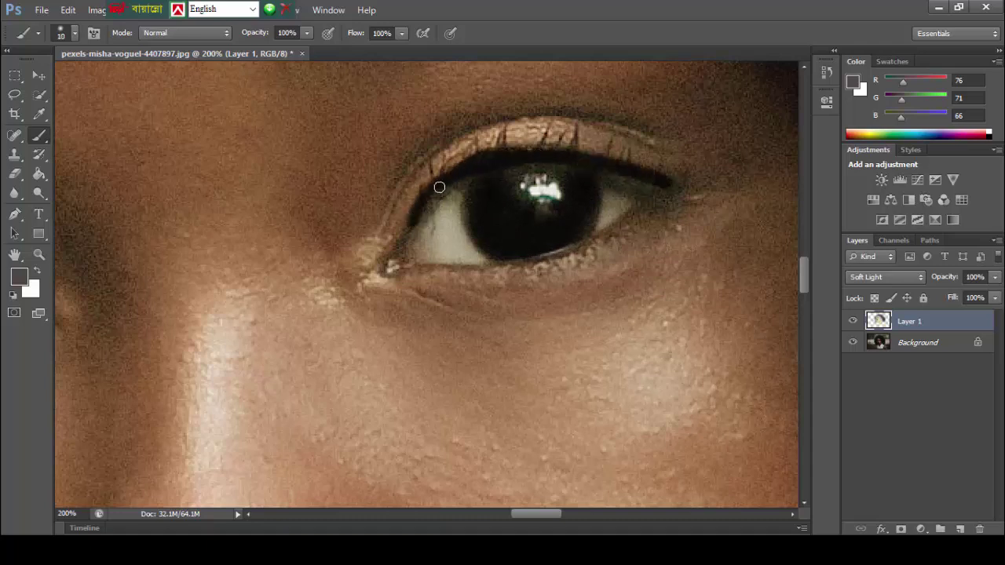
Trace thin dark eyeliner along the upper and lower lids of both eyes.
{"action": "left_click_drag", "start_coordinate": [446, 193], "coordinate": [390, 262]}
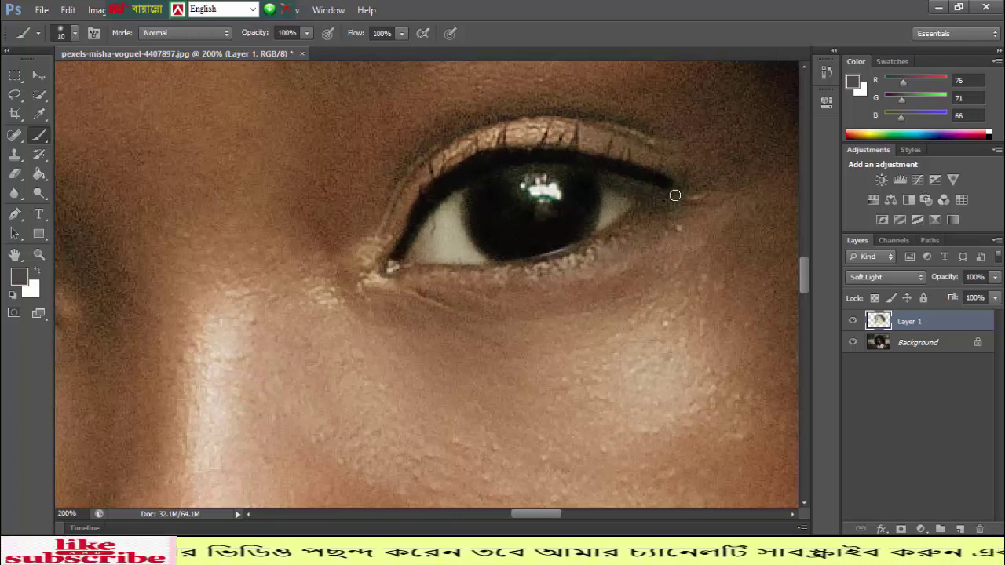
{"action": "mouse_move", "coordinate": [675, 194]}
{"action": "left_mouse_down"}
{"action": "mouse_move", "coordinate": [445, 268]}
{"action": "mouse_move", "coordinate": [392, 266]}
{"action": "left_mouse_up"}
{"action": "mouse_move", "coordinate": [661, 212]}
{"action": "left_mouse_down"}
{"action": "mouse_move", "coordinate": [668, 191]}
{"action": "mouse_move", "coordinate": [597, 180]}
{"action": "mouse_move", "coordinate": [672, 191]}
{"action": "left_mouse_up"}
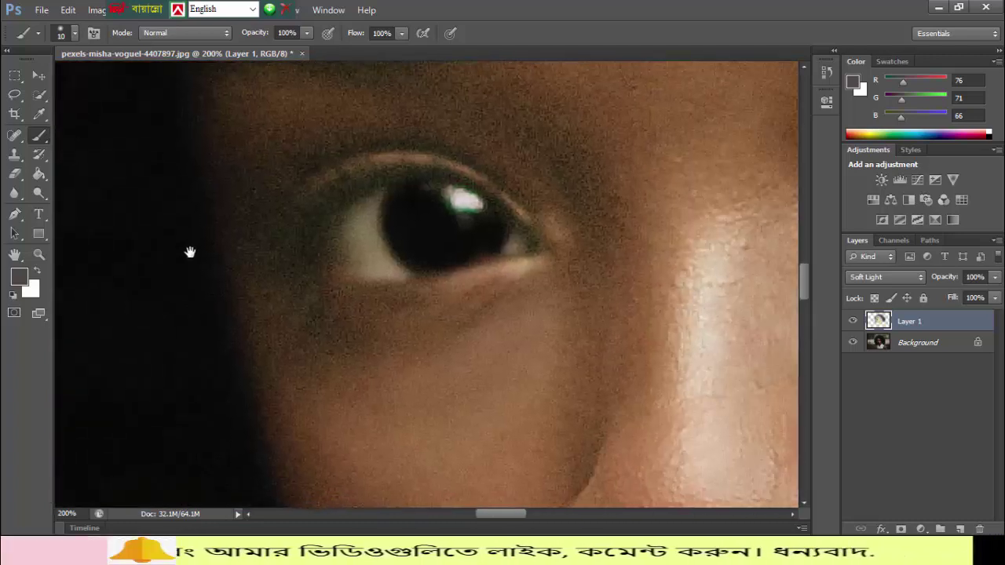
{"action": "mouse_move", "coordinate": [289, 207]}
{"action": "left_mouse_down"}
{"action": "mouse_move", "coordinate": [417, 175]}
{"action": "mouse_move", "coordinate": [485, 191]}
{"action": "left_mouse_up"}
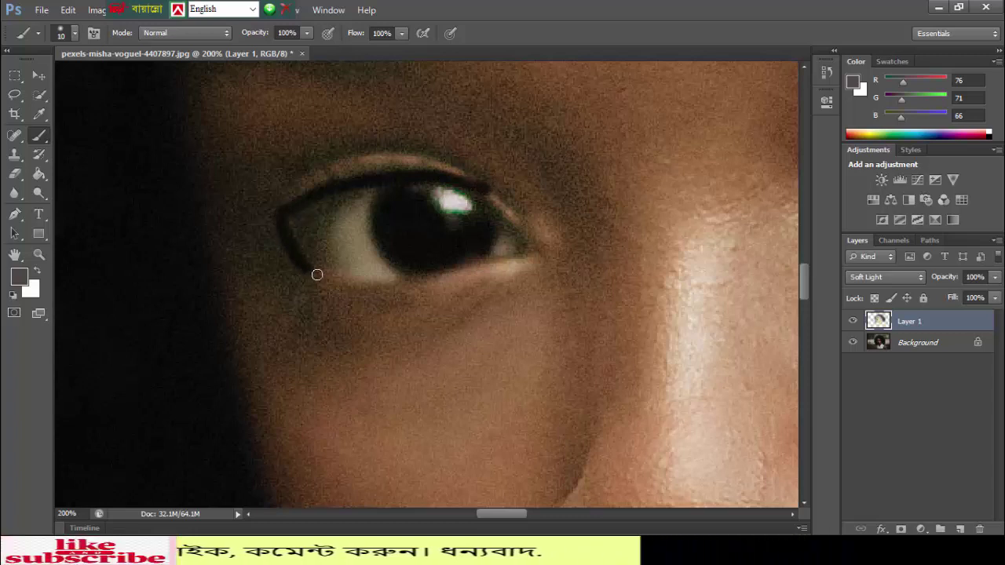
{"action": "left_click_drag", "start_coordinate": [392, 280], "coordinate": [470, 271]}
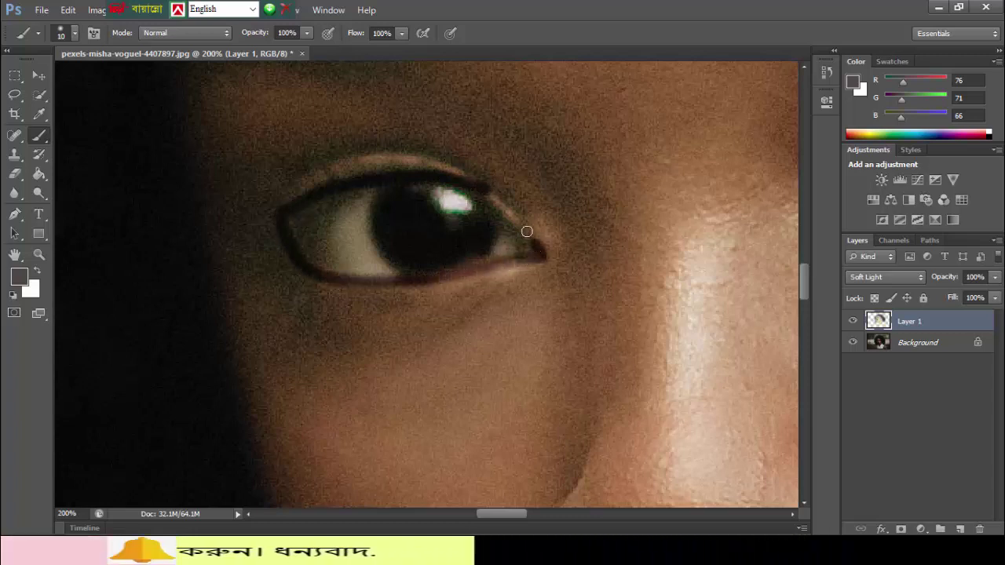
{"action": "scroll", "coordinate": [463, 196], "scroll_direction": "up", "scroll_amount": 2}
{"action": "scroll", "coordinate": [495, 220], "scroll_direction": "up", "scroll_amount": 4}
{"action": "scroll", "coordinate": [513, 243], "scroll_direction": "down", "scroll_amount": 2}
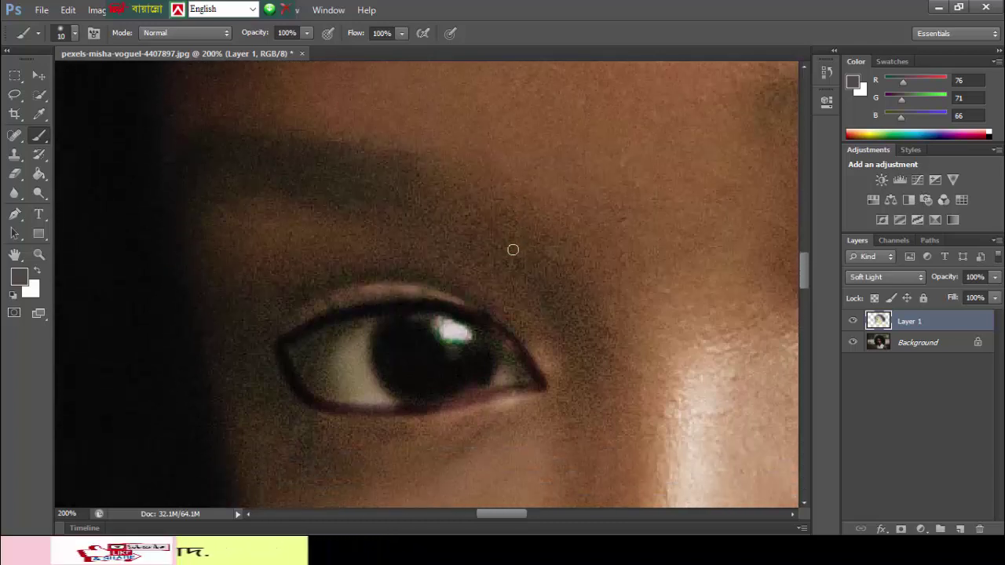
{"action": "scroll", "coordinate": [512, 237], "scroll_direction": "down", "scroll_amount": 2}
{"action": "scroll", "coordinate": [511, 235], "scroll_direction": "down", "scroll_amount": 2}
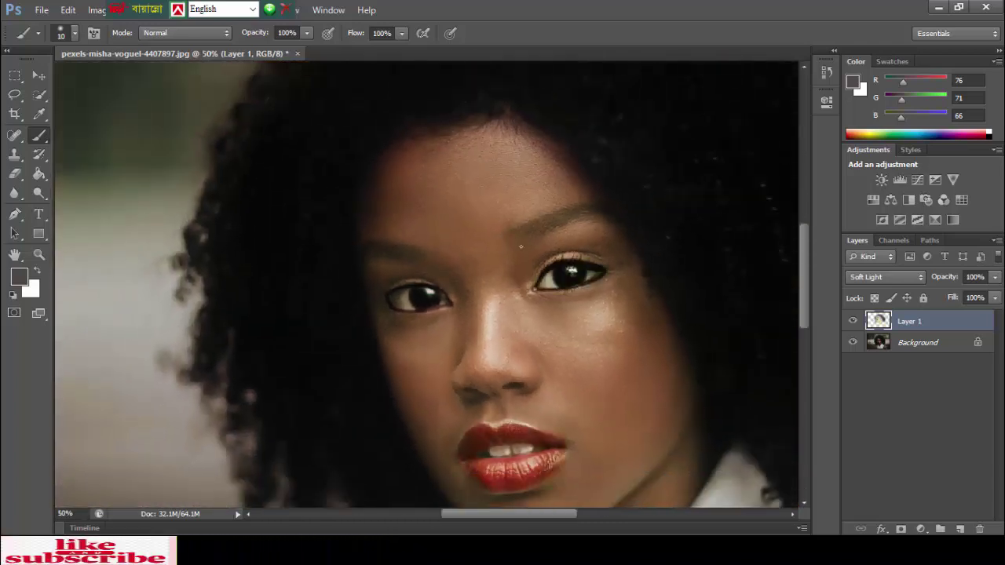
Lower brush opacity to 40% and paint soft dark strokes over both eyebrows.
{"action": "scroll", "coordinate": [511, 292], "scroll_direction": "down", "scroll_amount": 1}
{"action": "scroll", "coordinate": [511, 295], "scroll_direction": "down", "scroll_amount": 1}
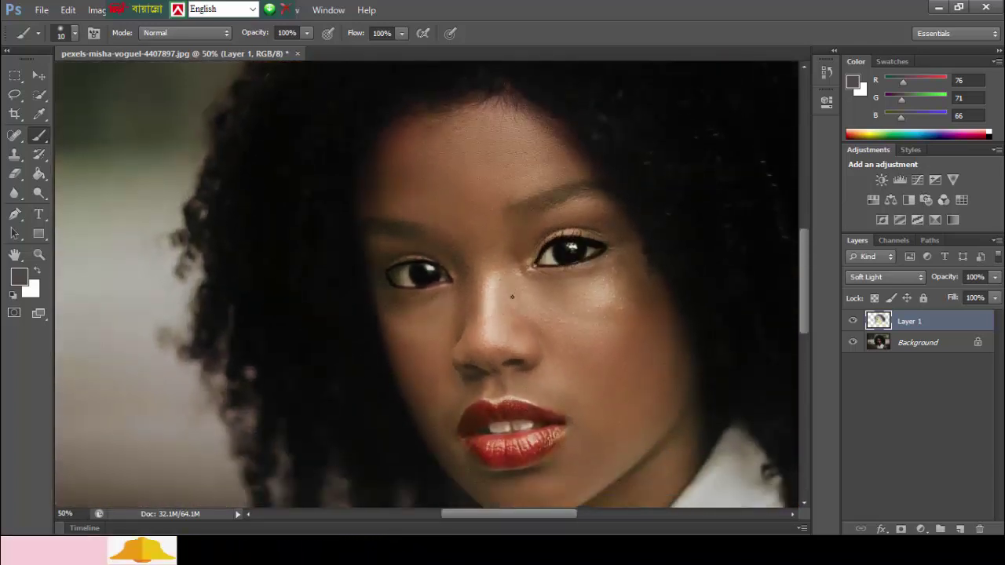
{"action": "scroll", "coordinate": [511, 298], "scroll_direction": "up", "scroll_amount": 1}
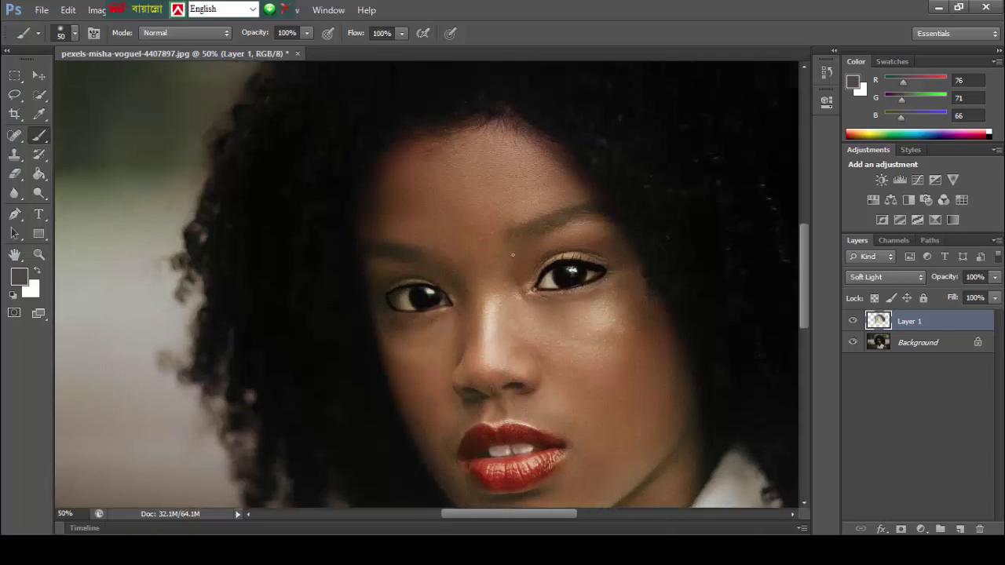
{"action": "left_click", "coordinate": [306, 32]}
{"action": "left_click_drag", "start_coordinate": [304, 50], "coordinate": [262, 66]}
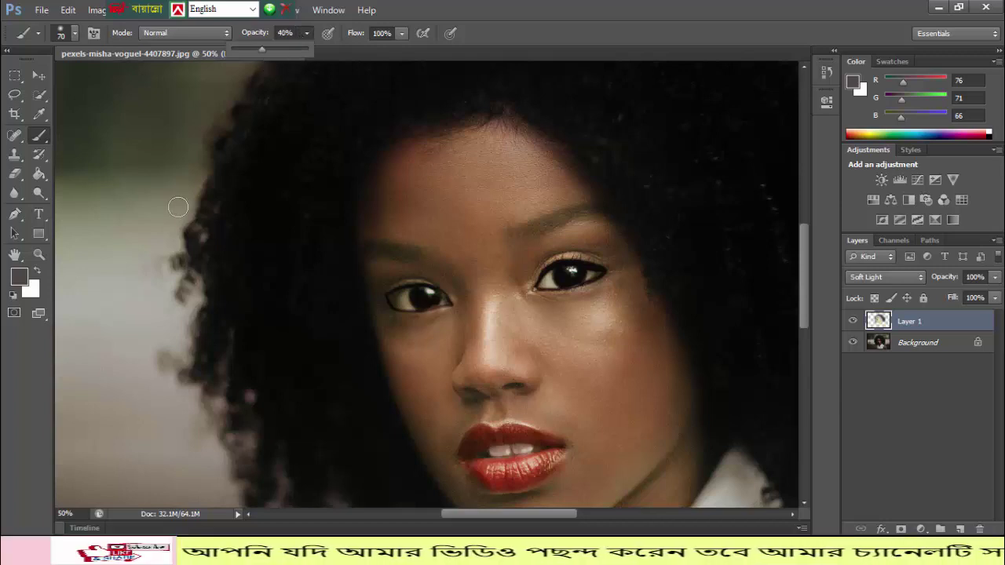
{"action": "left_click", "coordinate": [522, 232]}
{"action": "left_click_drag", "start_coordinate": [551, 218], "coordinate": [601, 209]}
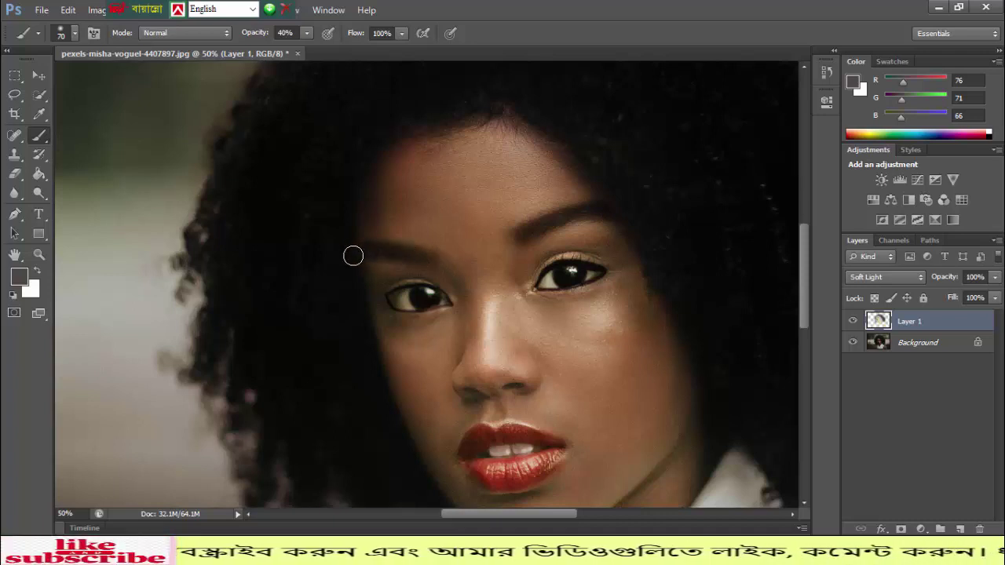
{"action": "left_click_drag", "start_coordinate": [353, 256], "coordinate": [444, 264]}
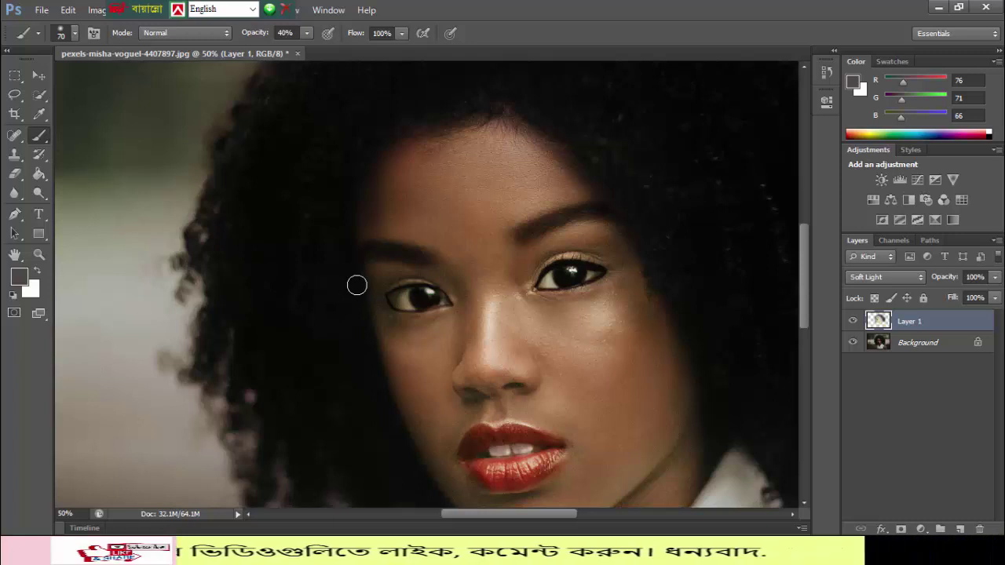
{"action": "key", "text": "ctrl+plus"}
{"action": "key", "text": "ctrl+plus"}
{"action": "key", "text": "ctrl+plus"}
{"action": "scroll", "coordinate": [444, 341], "scroll_direction": "down", "scroll_amount": 1}
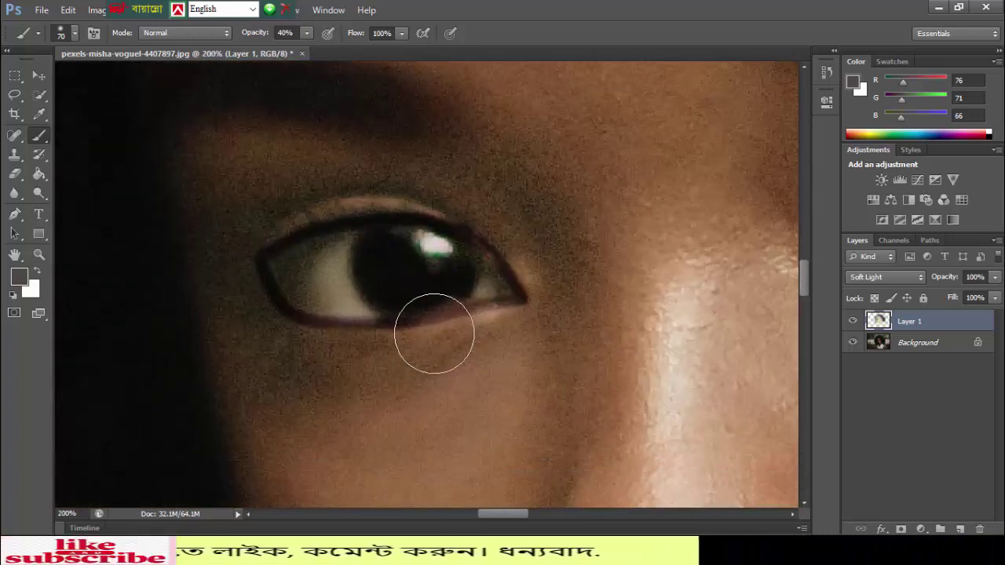
{"action": "key", "text": "bracketleft"}
{"action": "key", "text": "bracketleft"}
{"action": "key", "text": "bracketleft"}
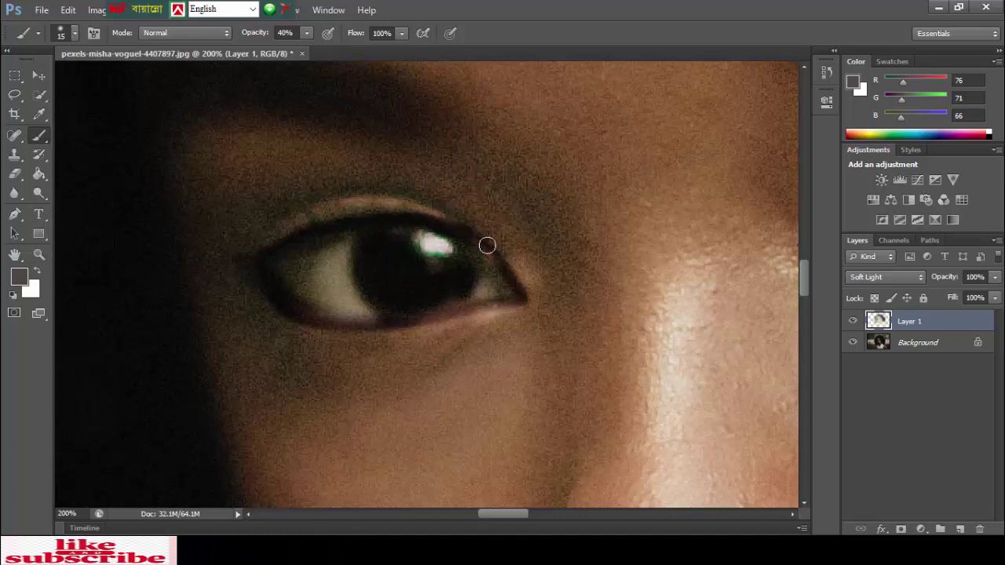
{"action": "key", "text": "ctrl+minus"}
{"action": "key", "text": "ctrl+minus"}
{"action": "key", "text": "ctrl+minus"}
{"action": "key", "text": "ctrl+minus"}
{"action": "key", "text": "ctrl+minus"}
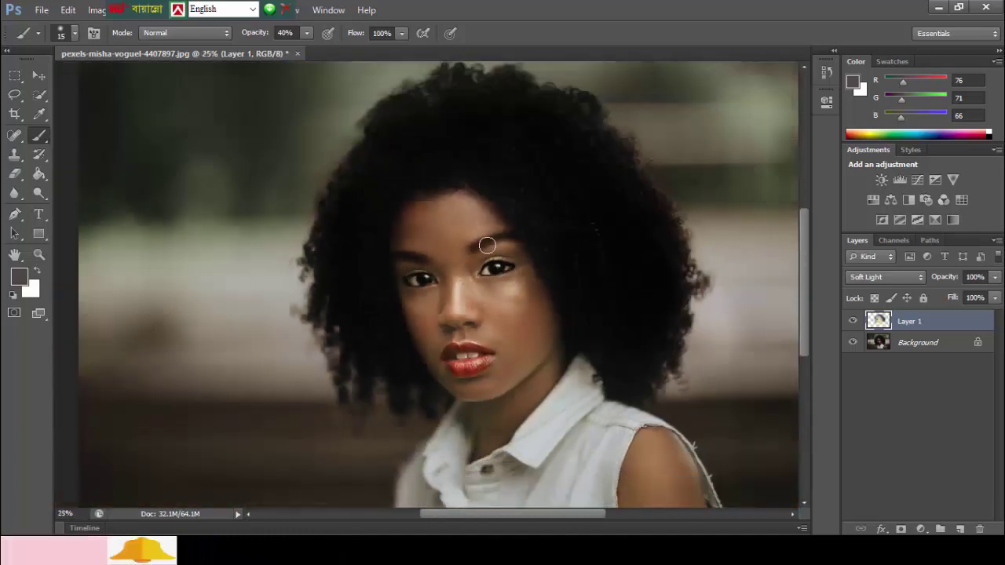
{"action": "key", "text": "ctrl+minus"}
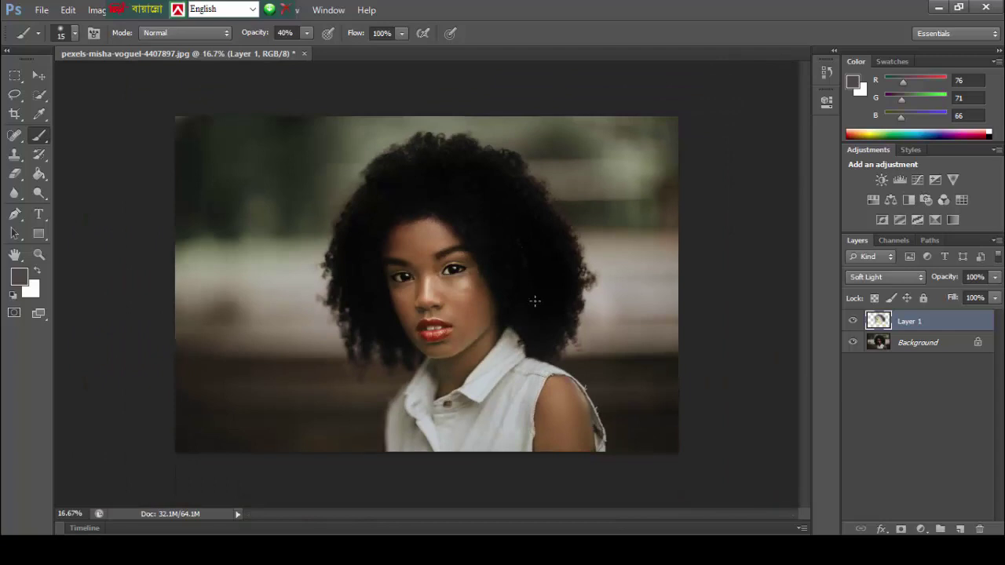
Select Background and Layer 1 together and merge them with Ctrl+E.
{"action": "left_click", "coordinate": [39, 74]}
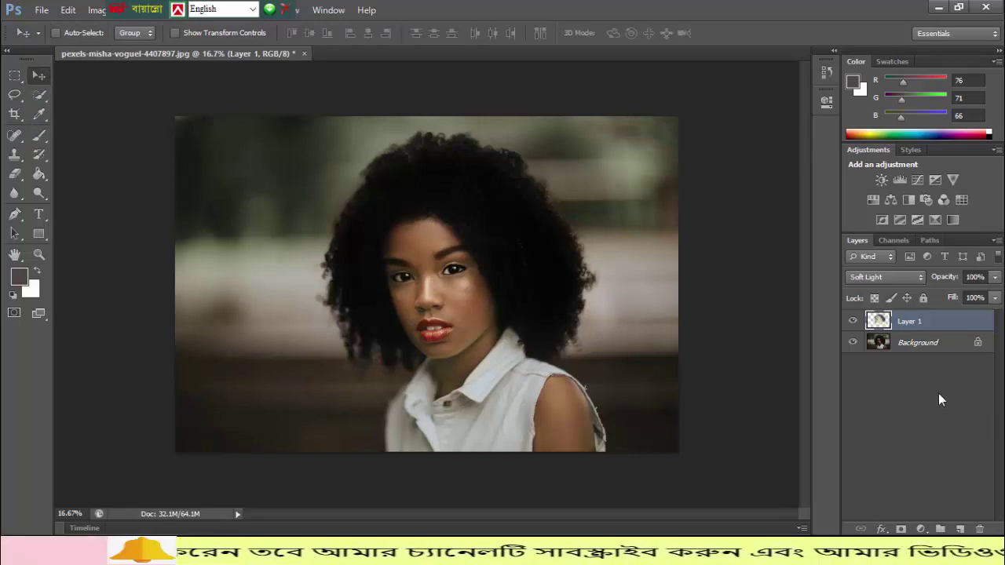
{"action": "key", "text": "shift+alt+n"}
{"action": "left_click", "coordinate": [918, 346]}
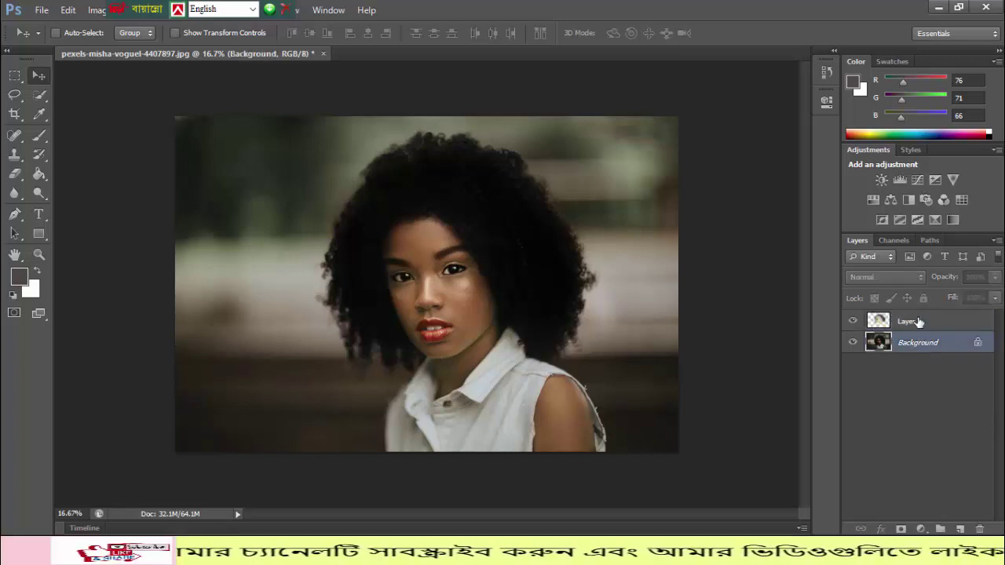
{"action": "left_click", "coordinate": [918, 324], "text": "shift"}
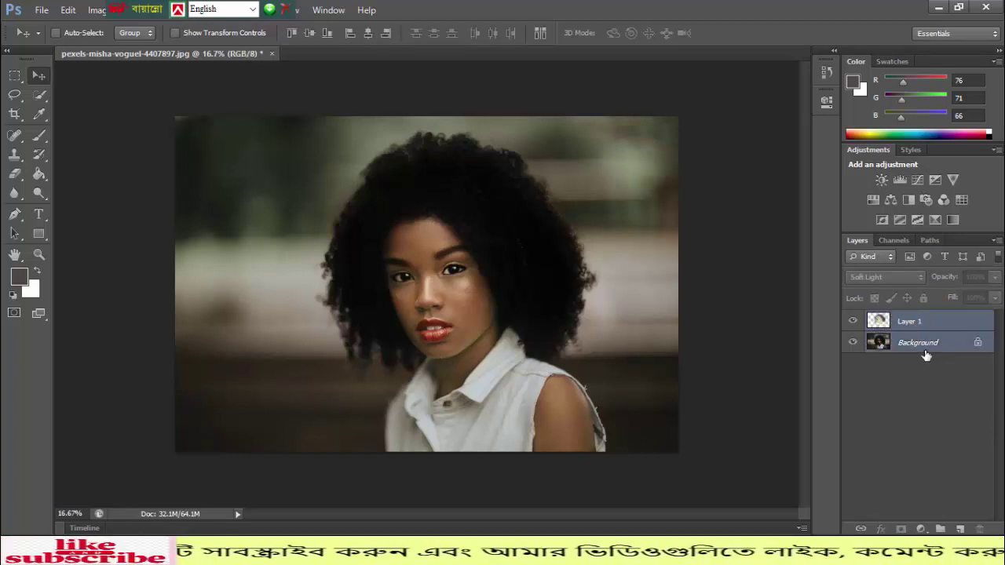
{"action": "key", "text": "ctrl+e"}
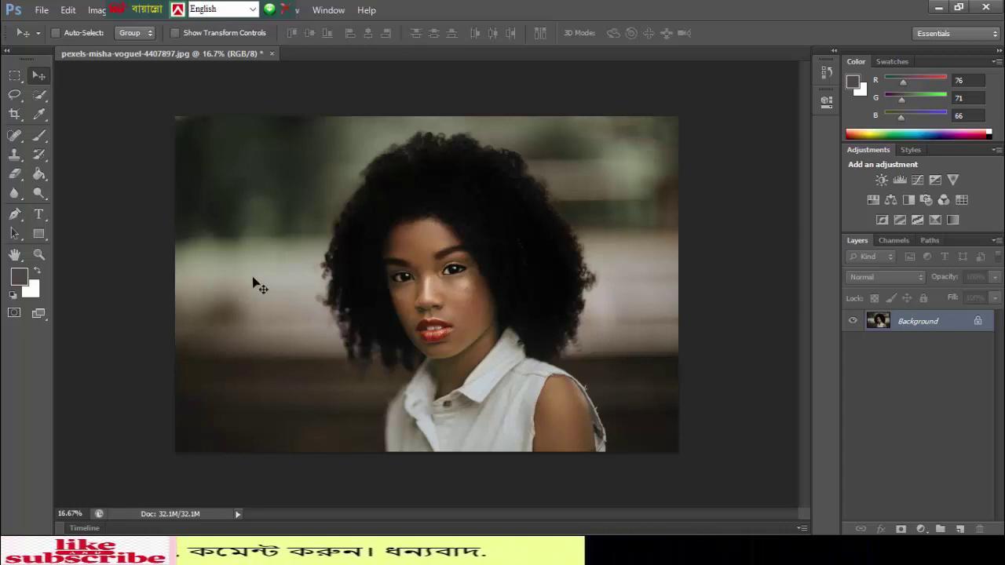
Reopen the pexels-misha-voguel-4407897 photo via File > Open.
{"action": "left_click", "coordinate": [43, 10]}
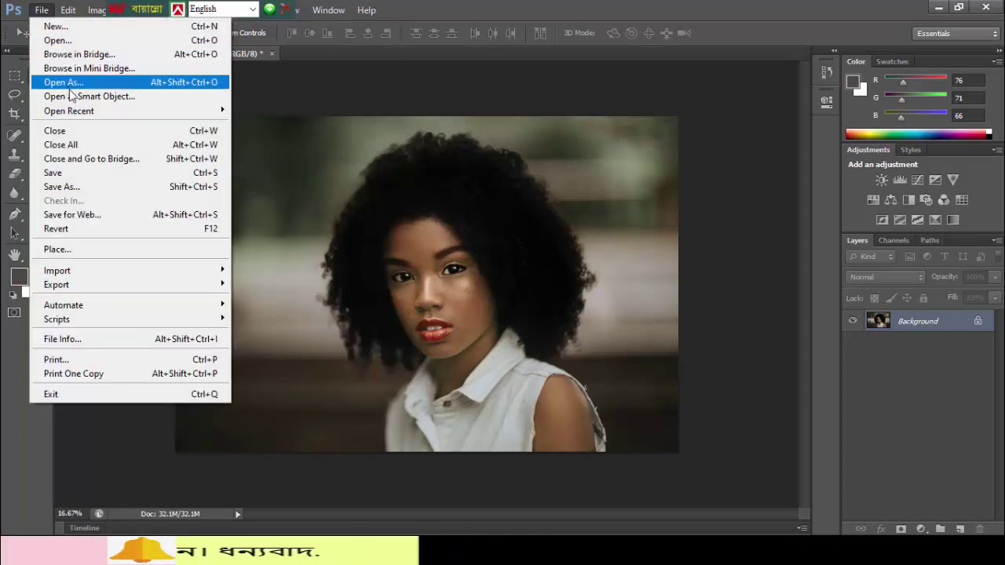
{"action": "left_click", "coordinate": [62, 40]}
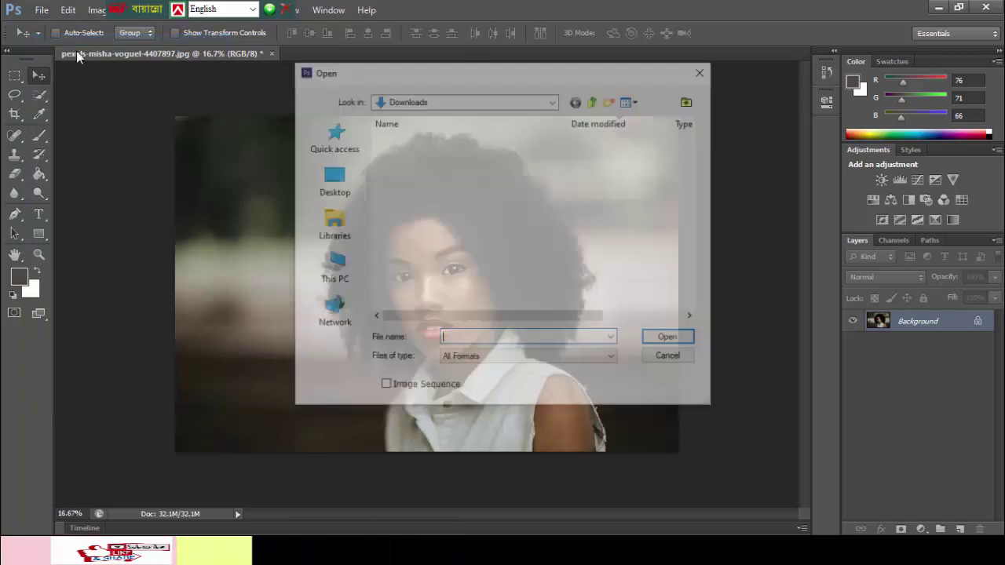
{"action": "double_click", "coordinate": [413, 189]}
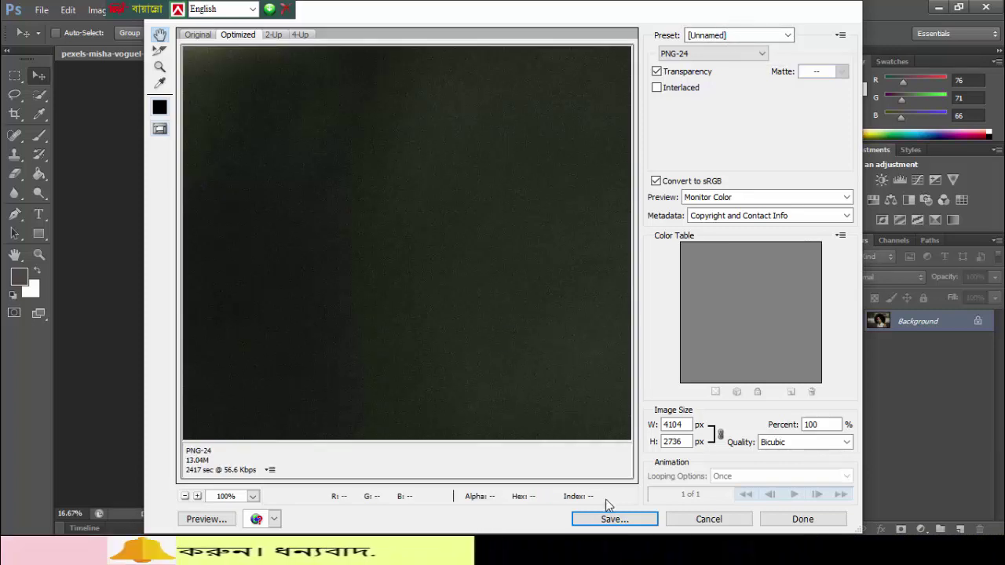
Save the optimized PNG as 'manpulation' in the Documents folder.
{"action": "left_click", "coordinate": [614, 521]}
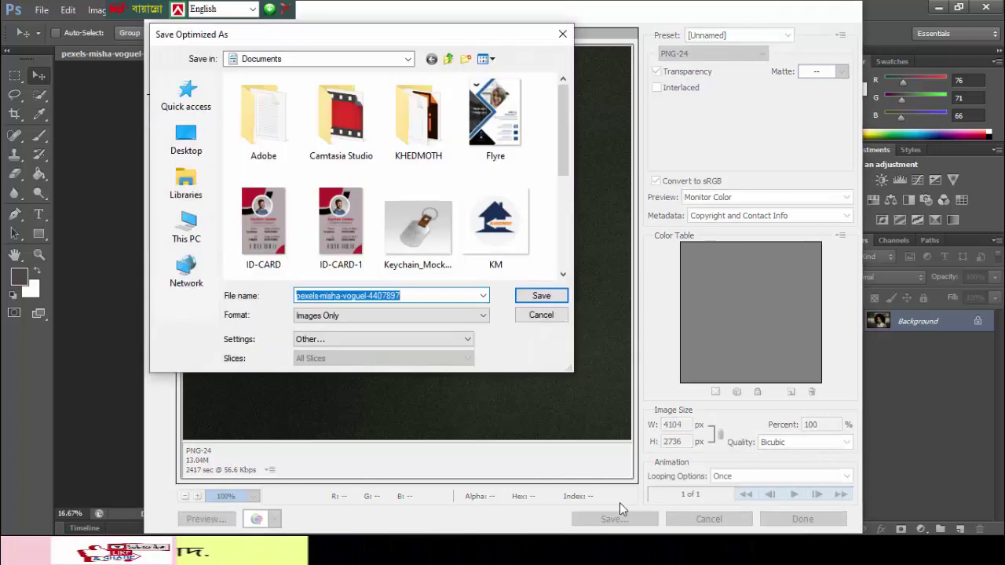
{"action": "type", "text": "man"}
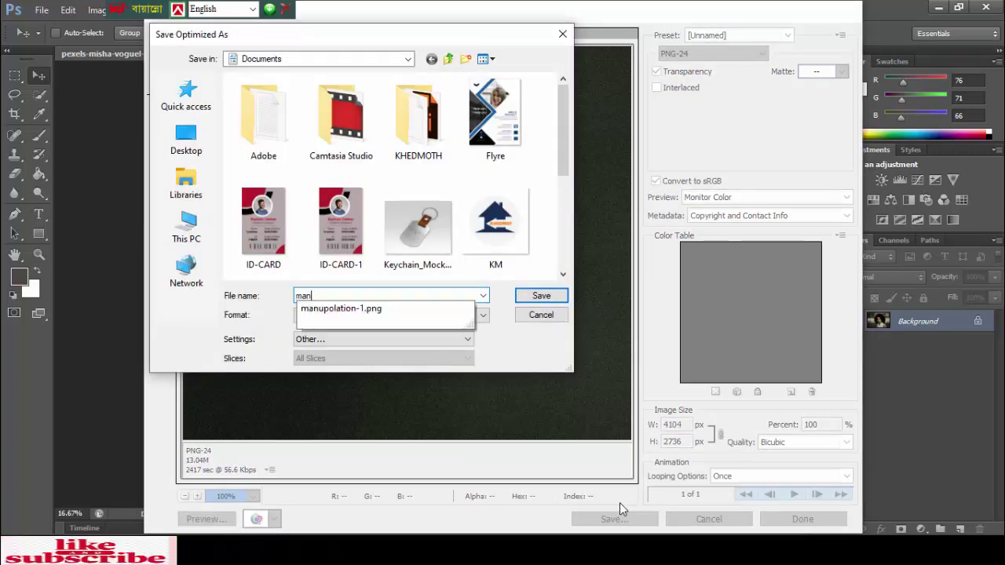
{"action": "type", "text": "pulation"}
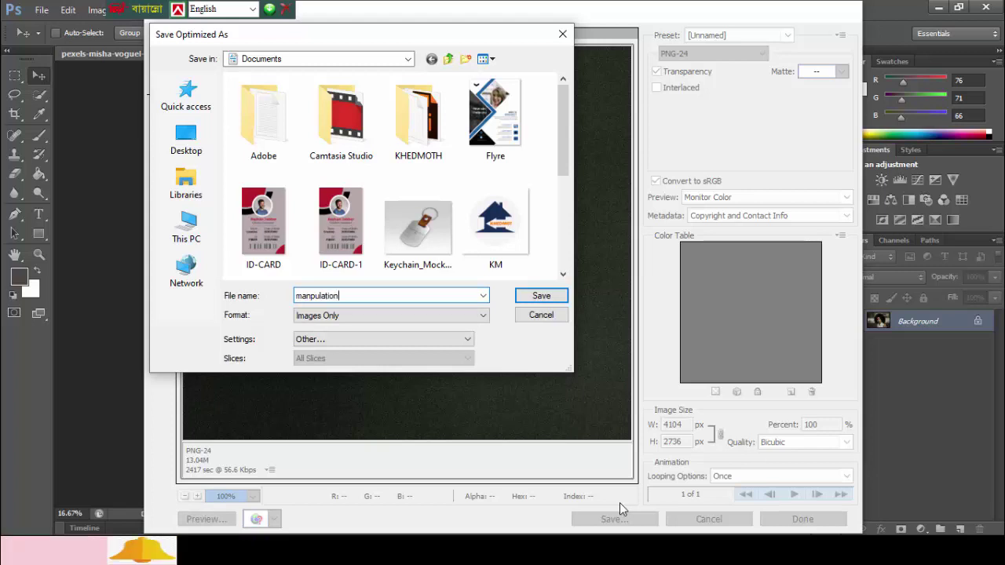
{"action": "key", "text": "Return"}
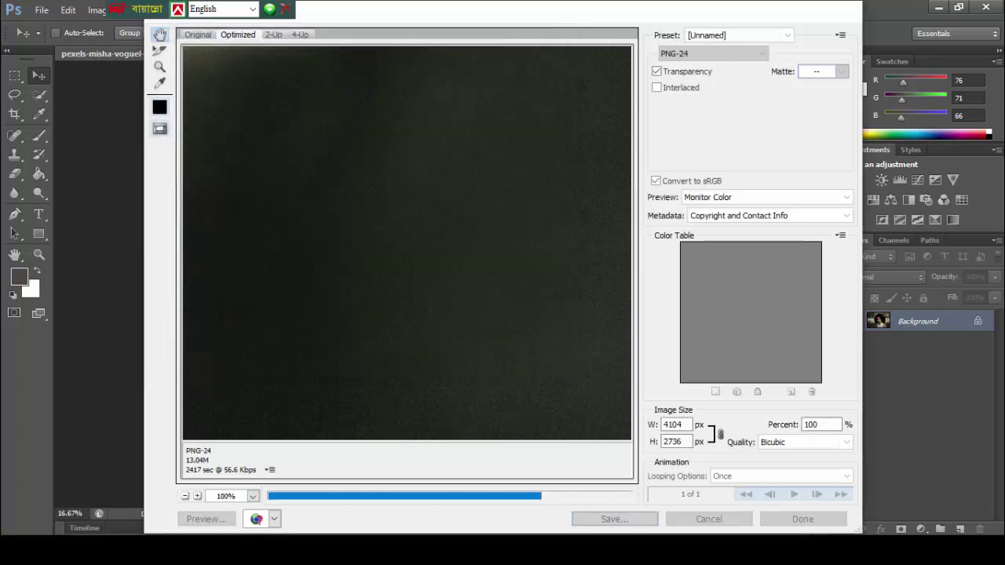